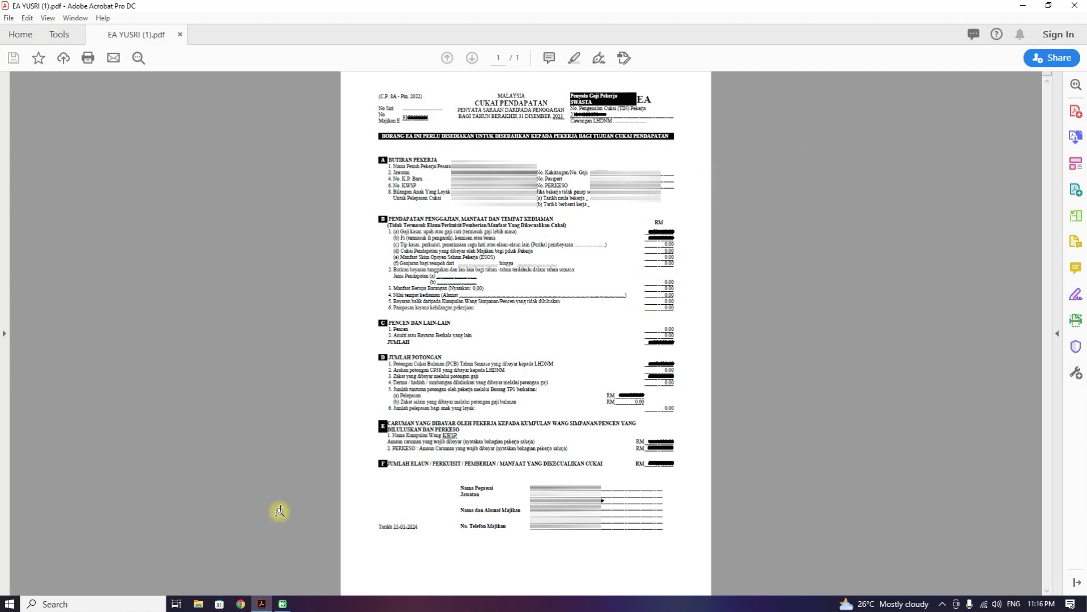
Switch to Chrome, search Google for "efiling", and open the MyTax site of Lembaga Hasil Dalam Negeri Malaysia
mouse_move(250, 563)
click(240, 603)
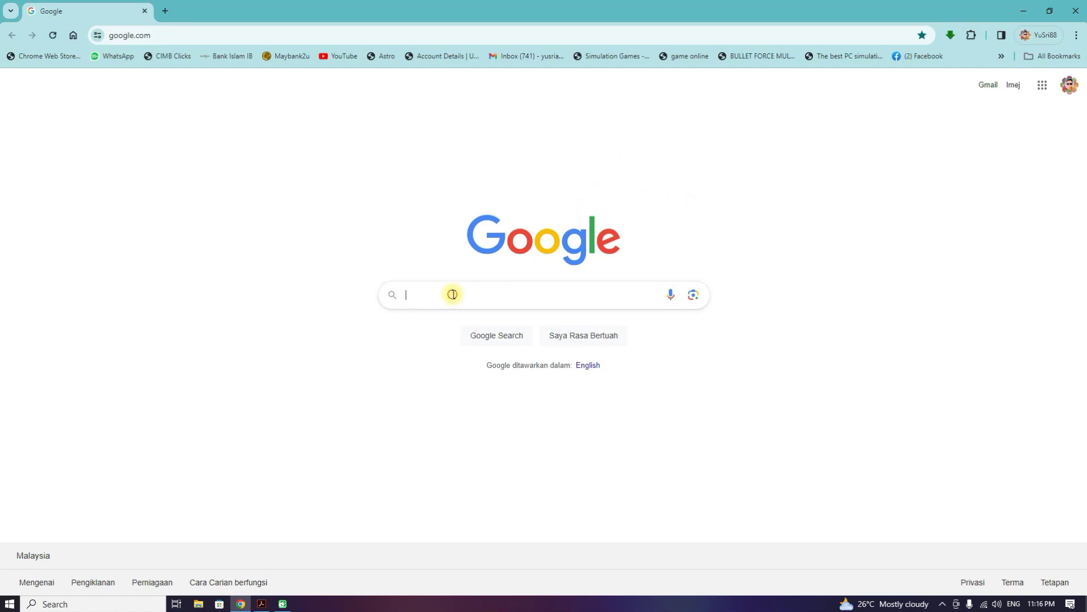
click(453, 295)
text(e)
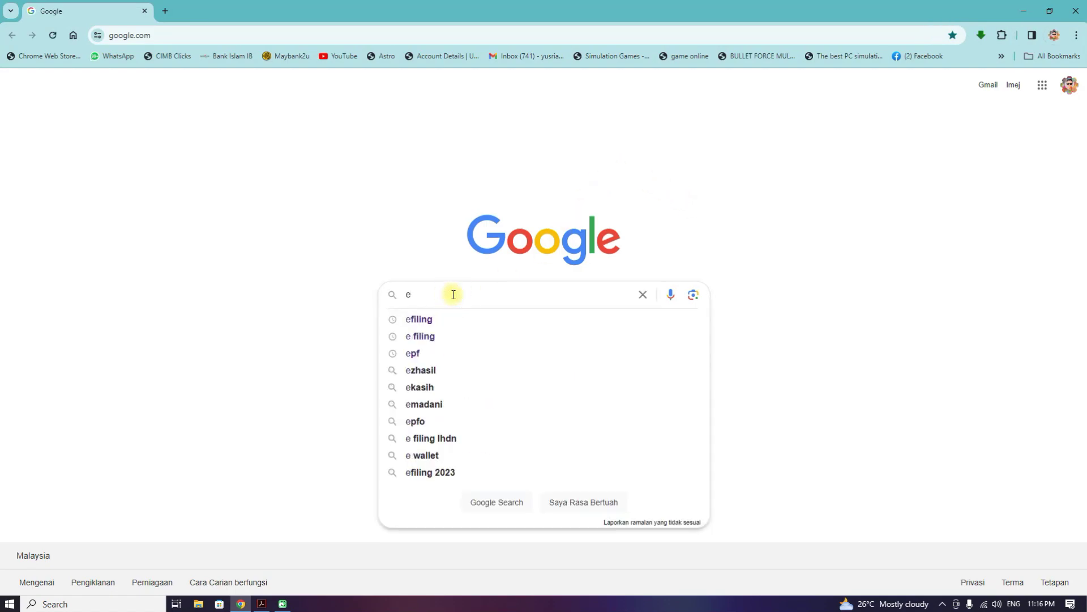
text(fi)
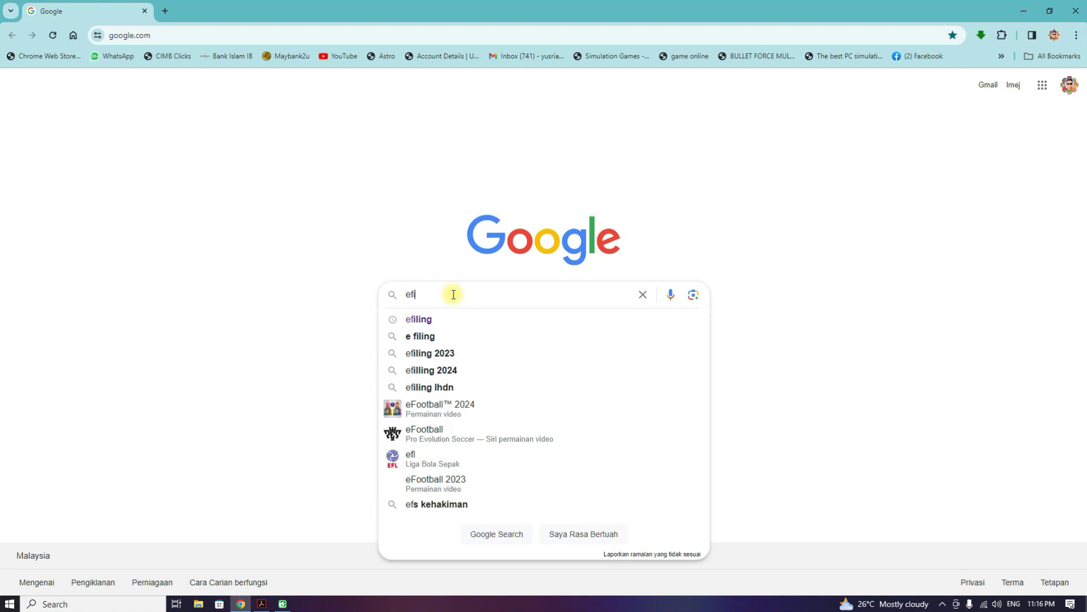
text(linf)
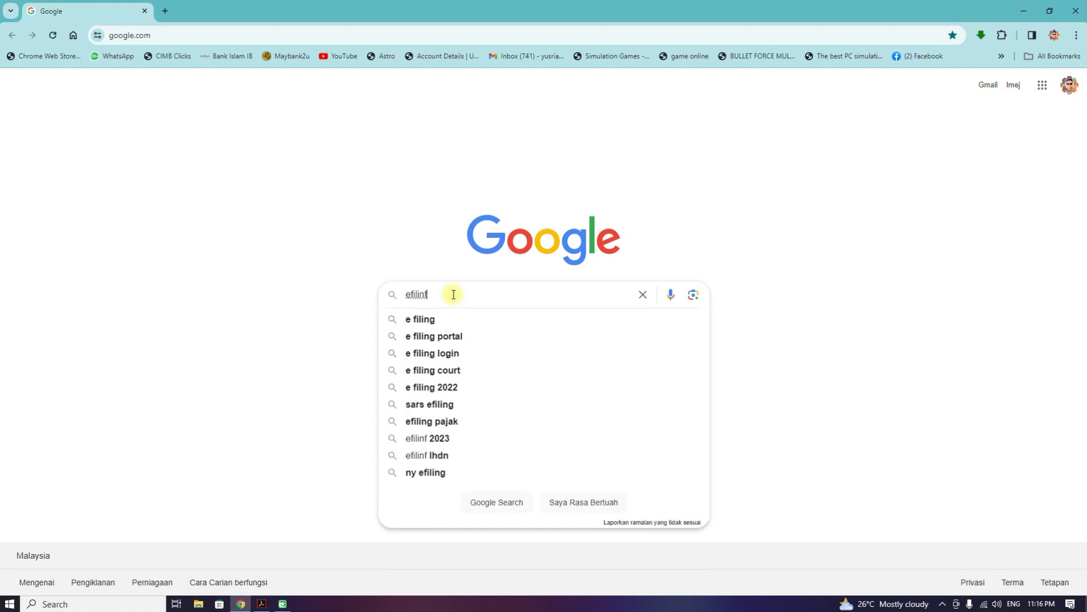
key(BackSpace)
text(g)
key(Return)
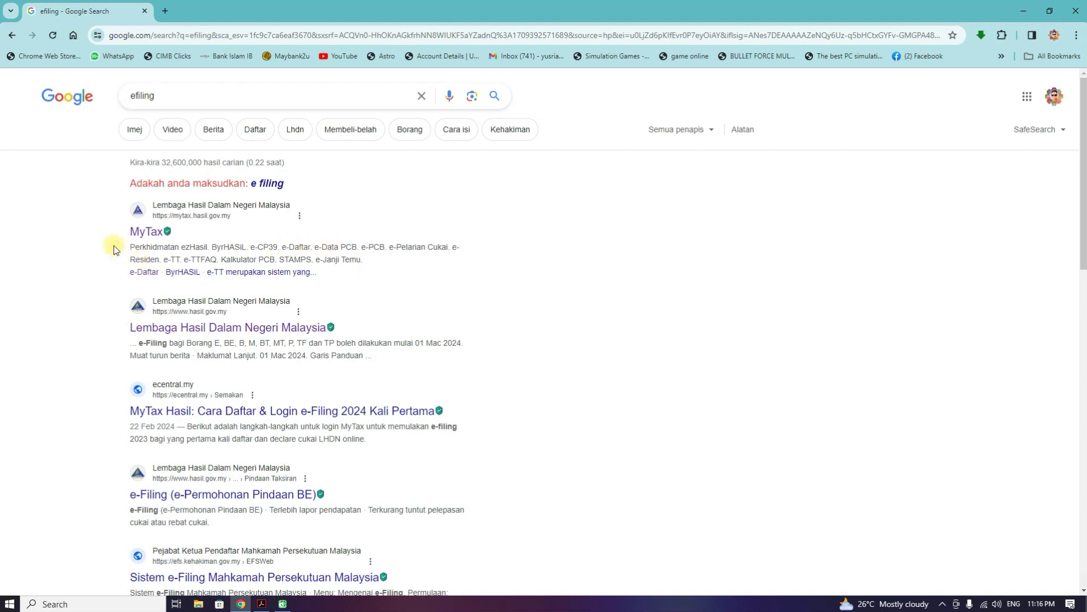
click(145, 231)
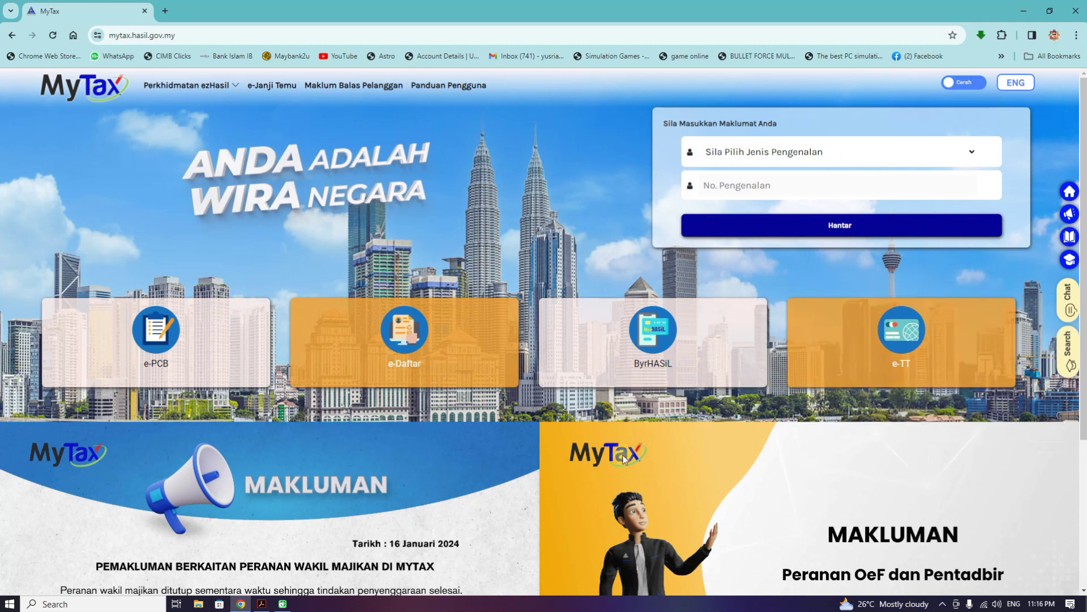
Choose No. Kad Pengenalan as the identification type, enter the identity card number, and submit it
click(793, 152)
click(801, 177)
click(744, 182)
key(ctrl+v)
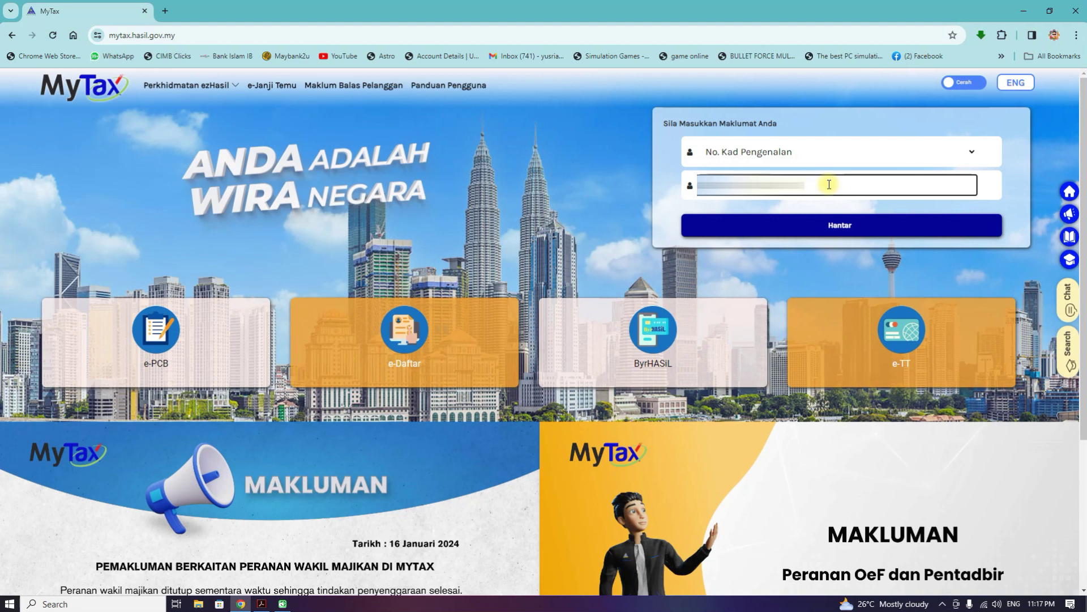
click(836, 226)
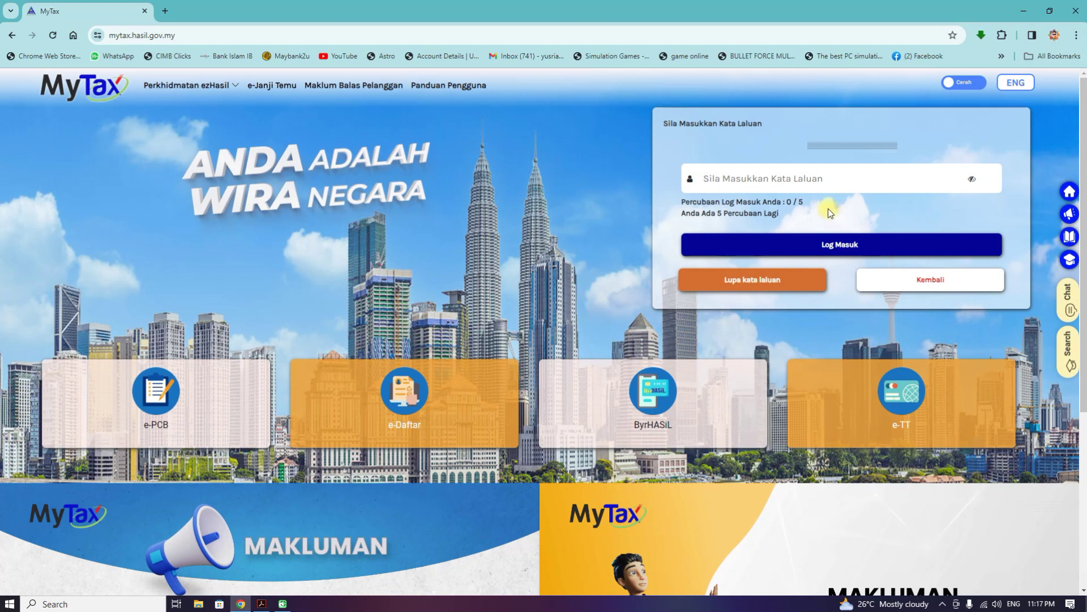
Log in with the account password and open the 2023 e-Borang BE for filling and submission
click(793, 178)
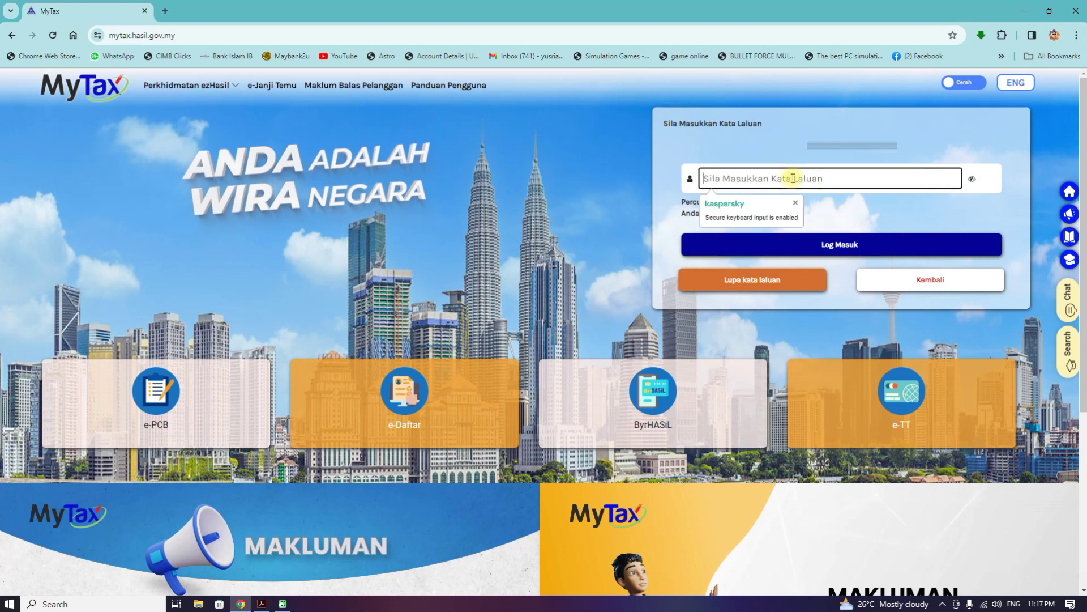
text(**********)
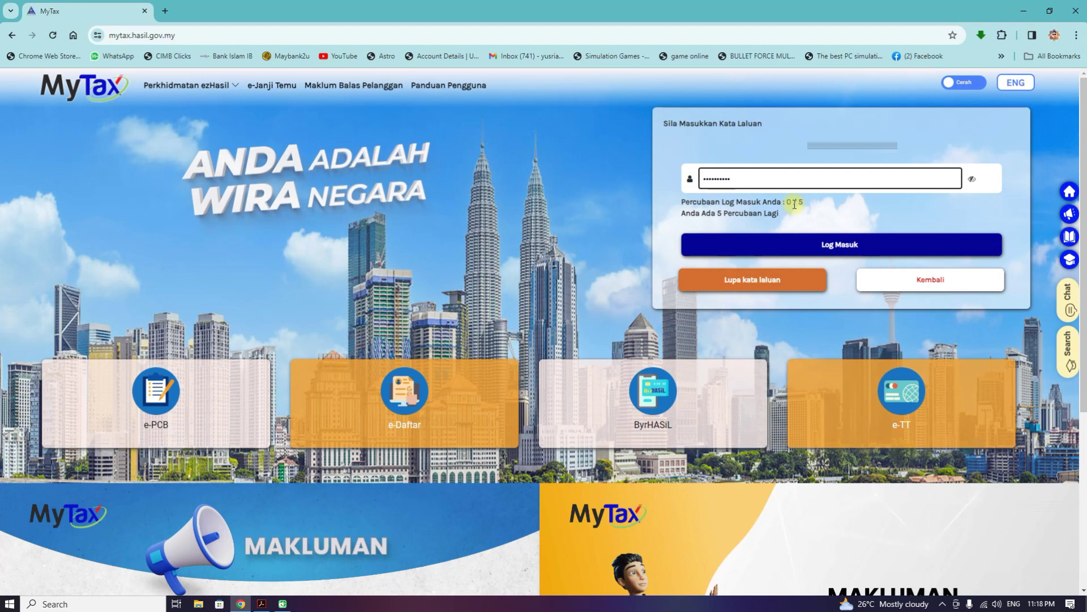
click(863, 245)
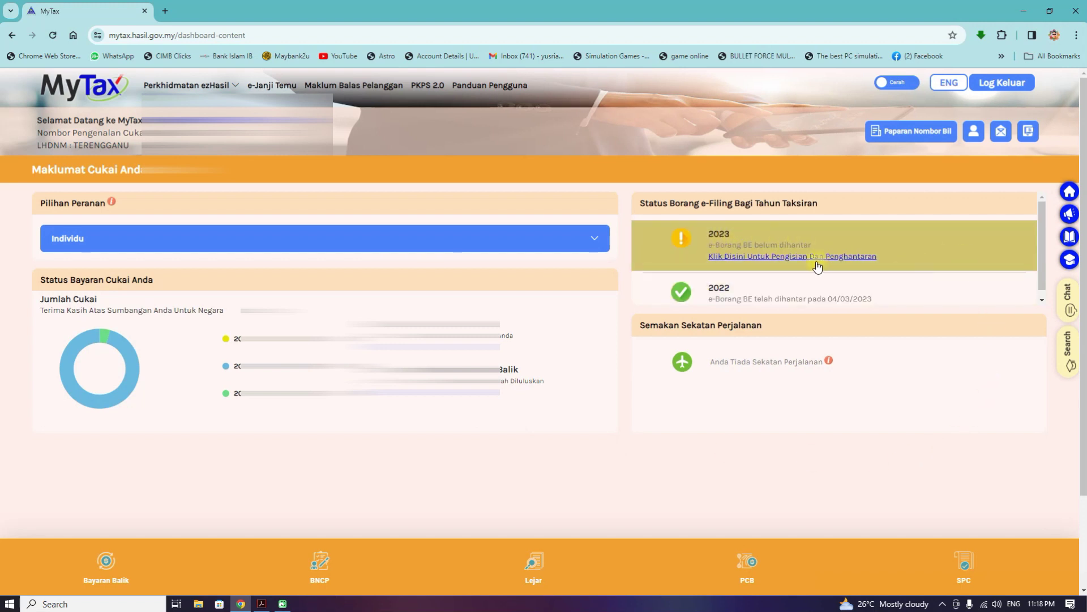
click(736, 257)
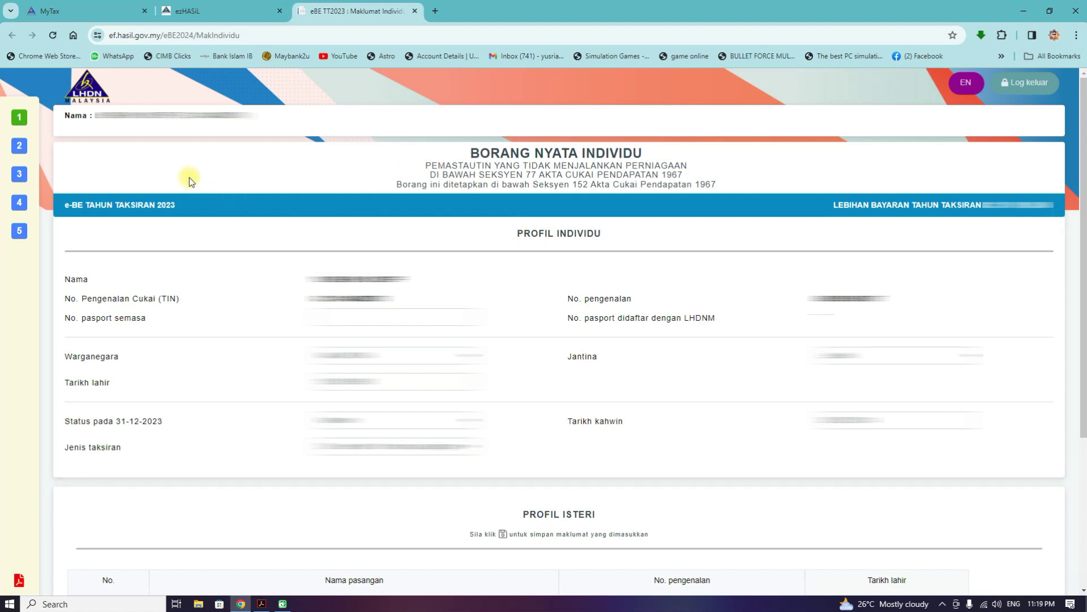
Check the date of birth and the Status pada 31-12-2023 options in the individual profile
mouse_move(36, 128)
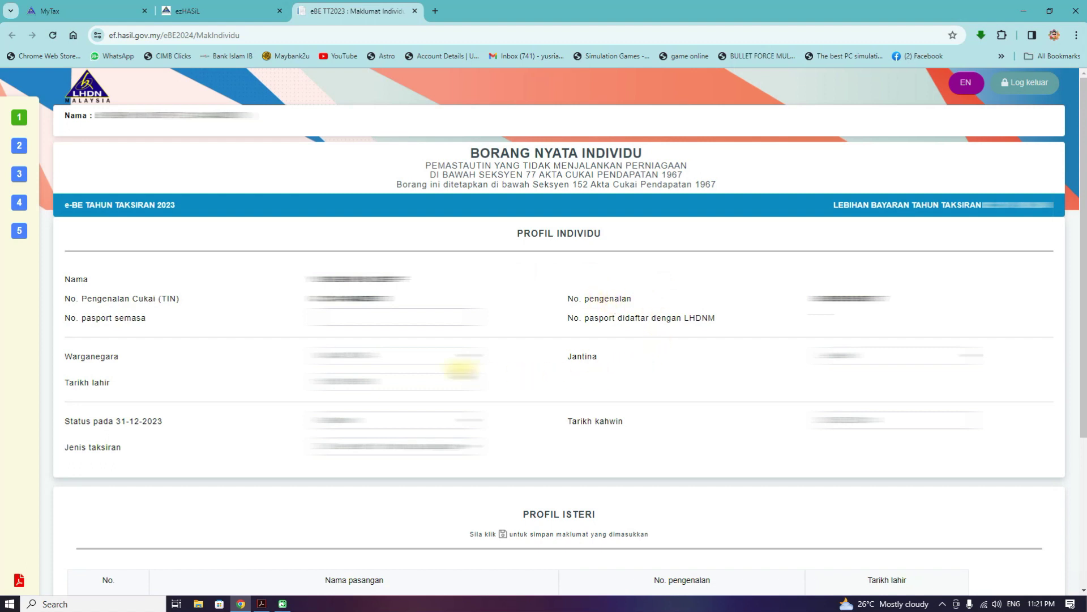
click(394, 381)
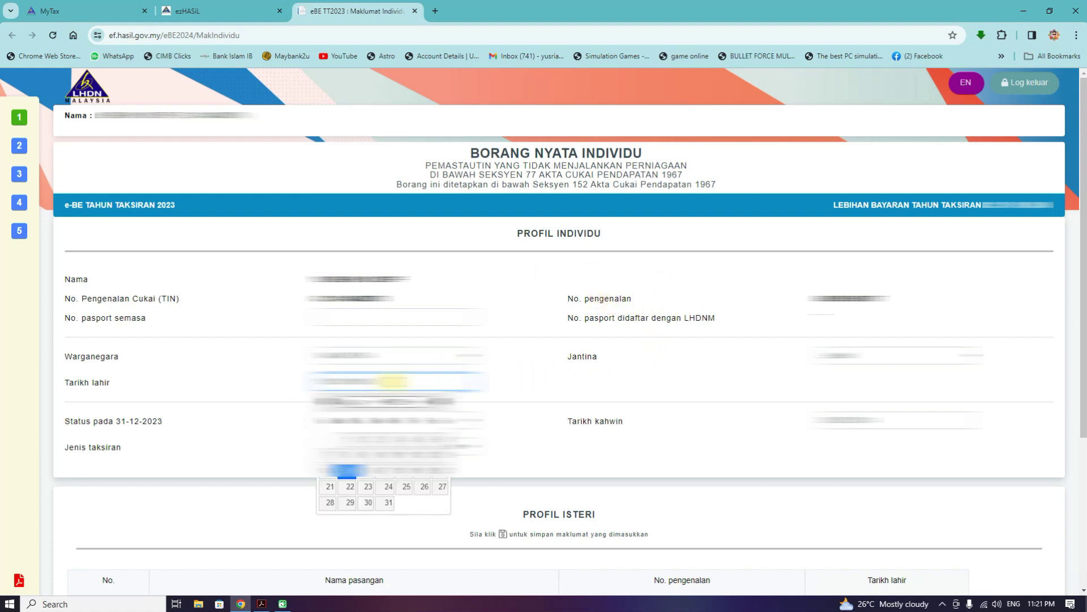
click(515, 381)
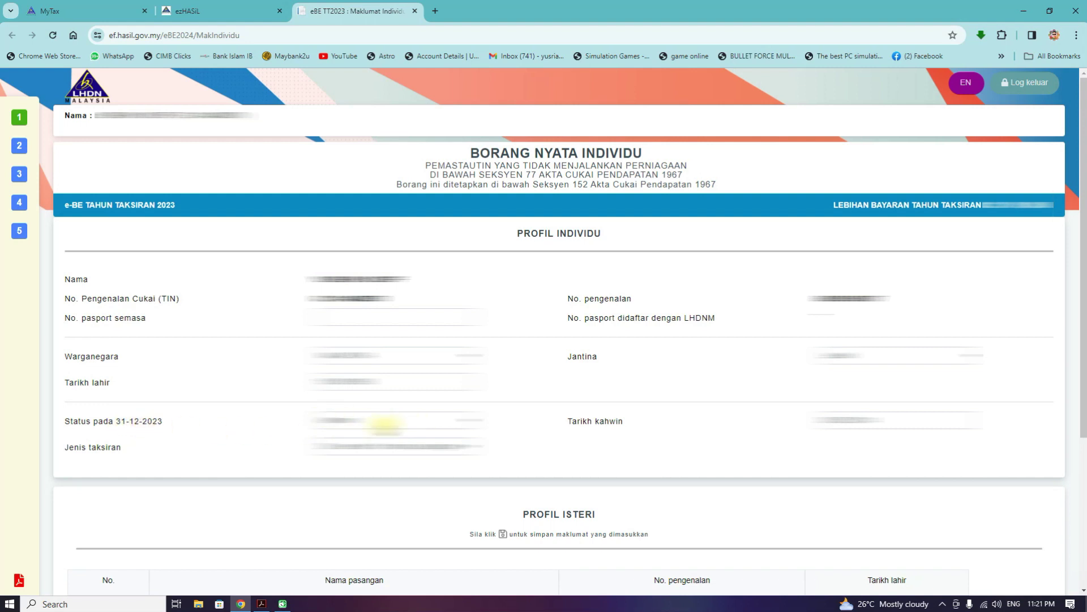
click(468, 419)
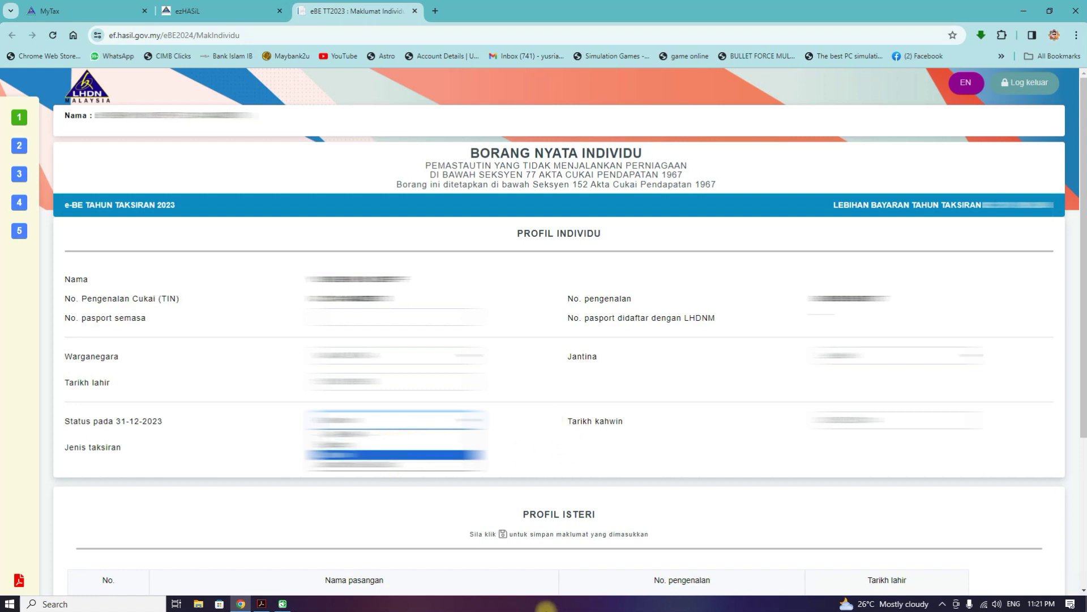
click(395, 464)
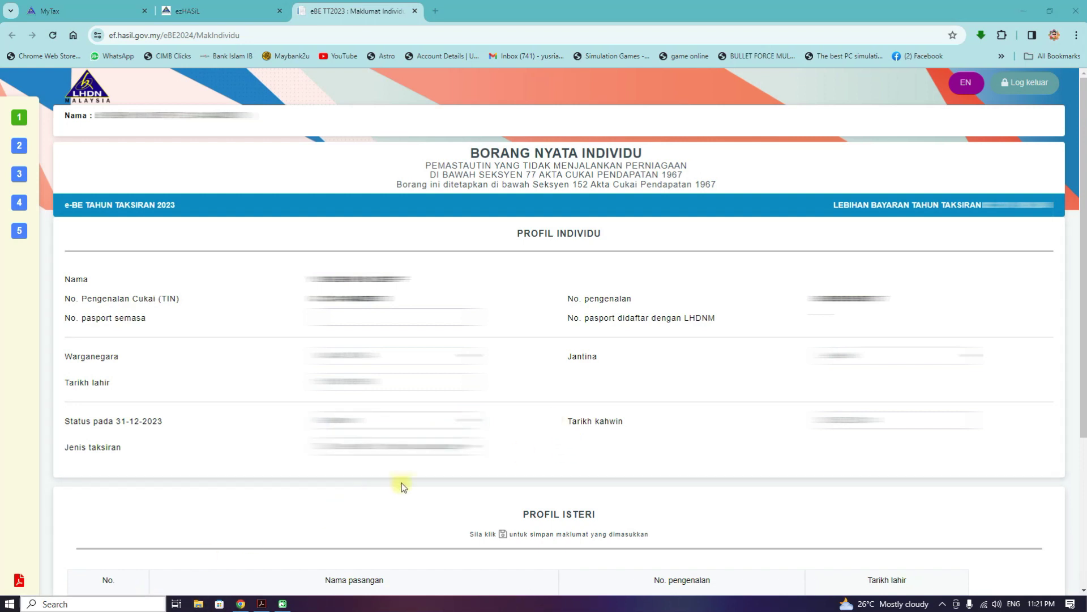
Check the Jenis taksiran options and marriage date, then continue past the spouse profile to the Profil Lain page
click(465, 447)
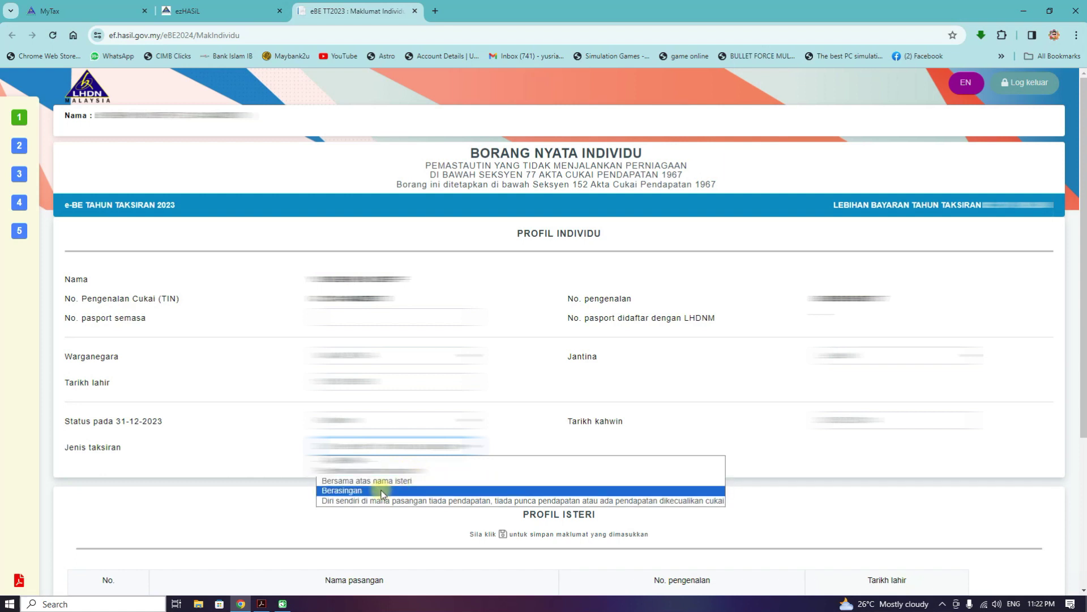
click(501, 423)
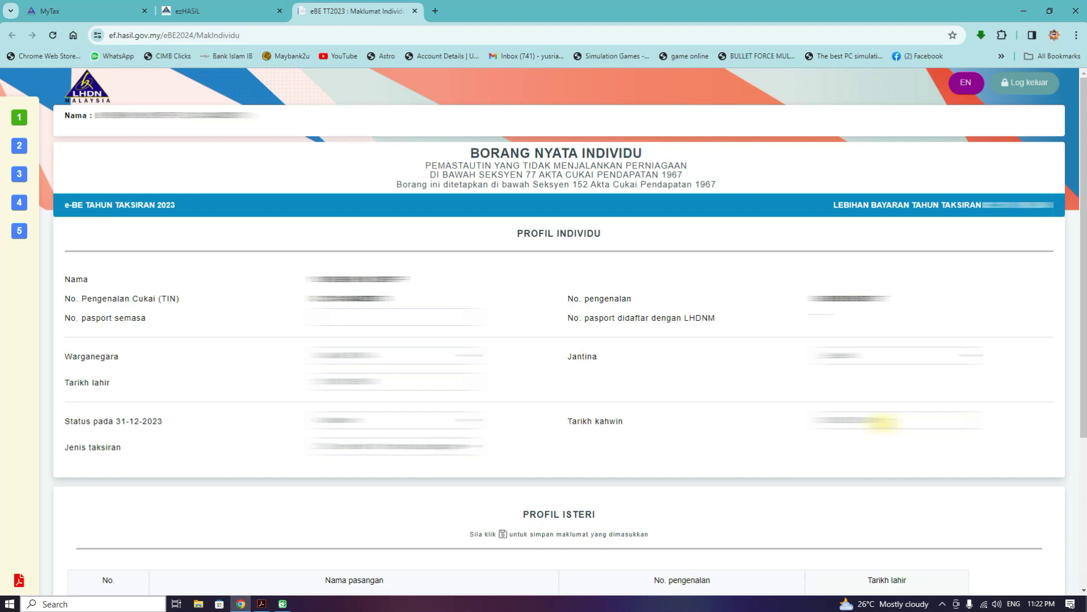
click(884, 422)
click(818, 419)
scroll(966, 283, down, 4)
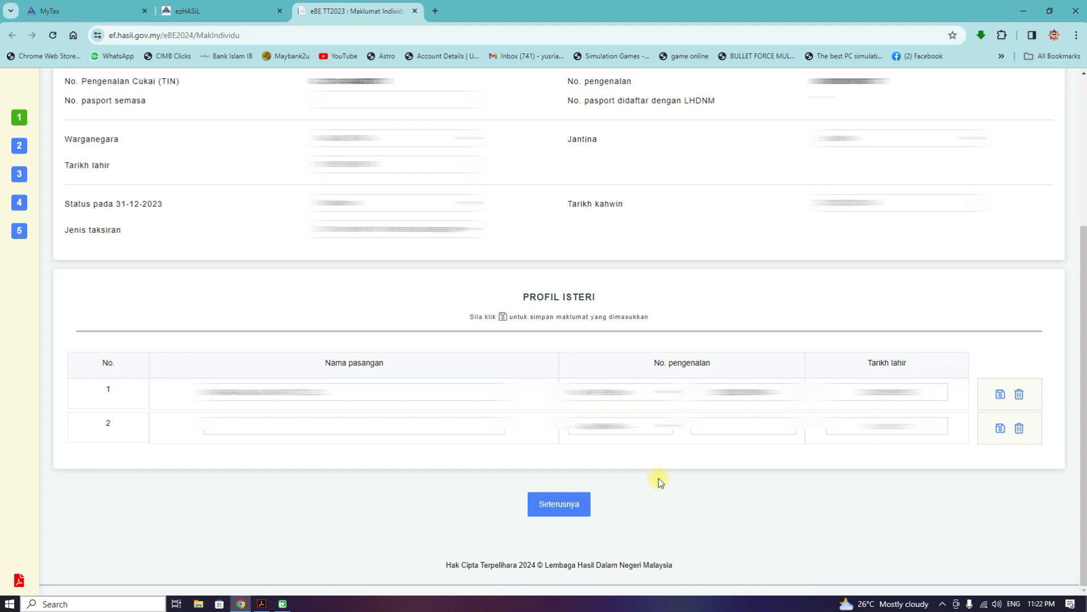
click(578, 509)
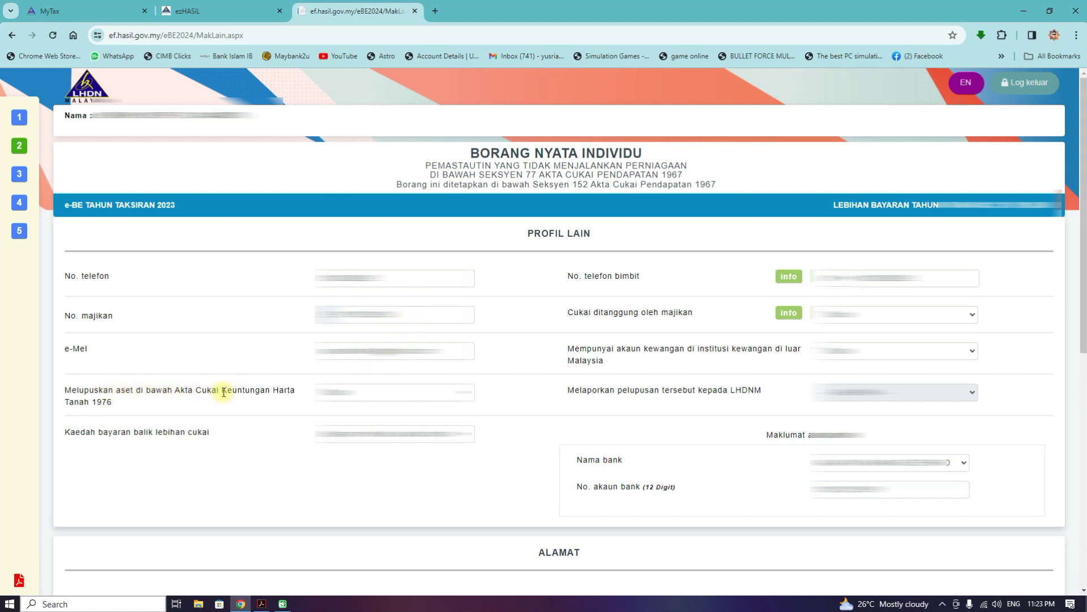
Answer the asset disposal question and set Kaedah bayaran balik lebihan cukai to Bayaran melalui akaun bank
click(365, 392)
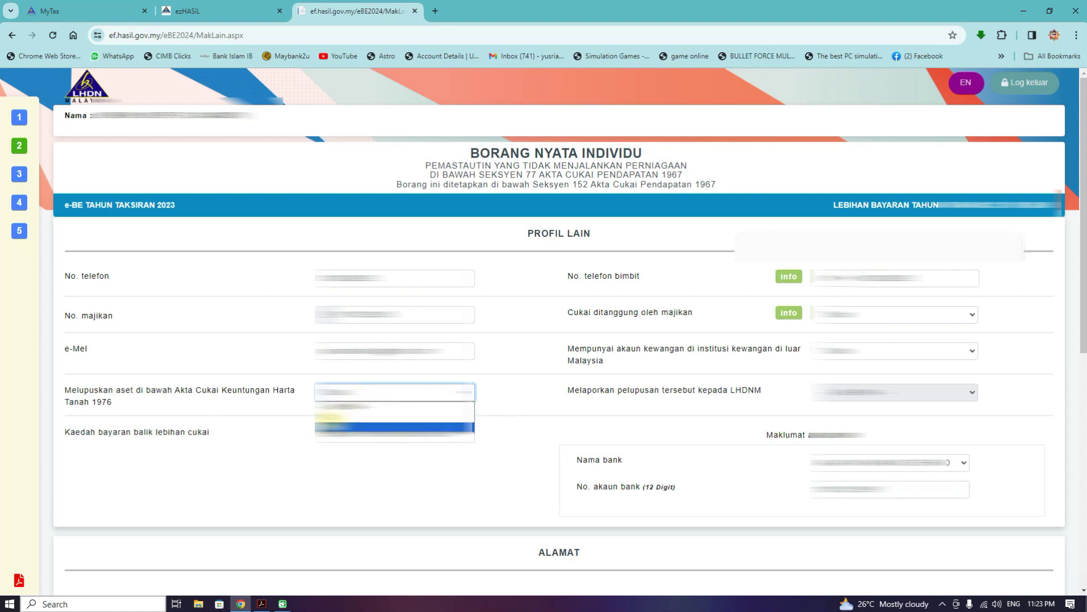
click(336, 424)
click(266, 431)
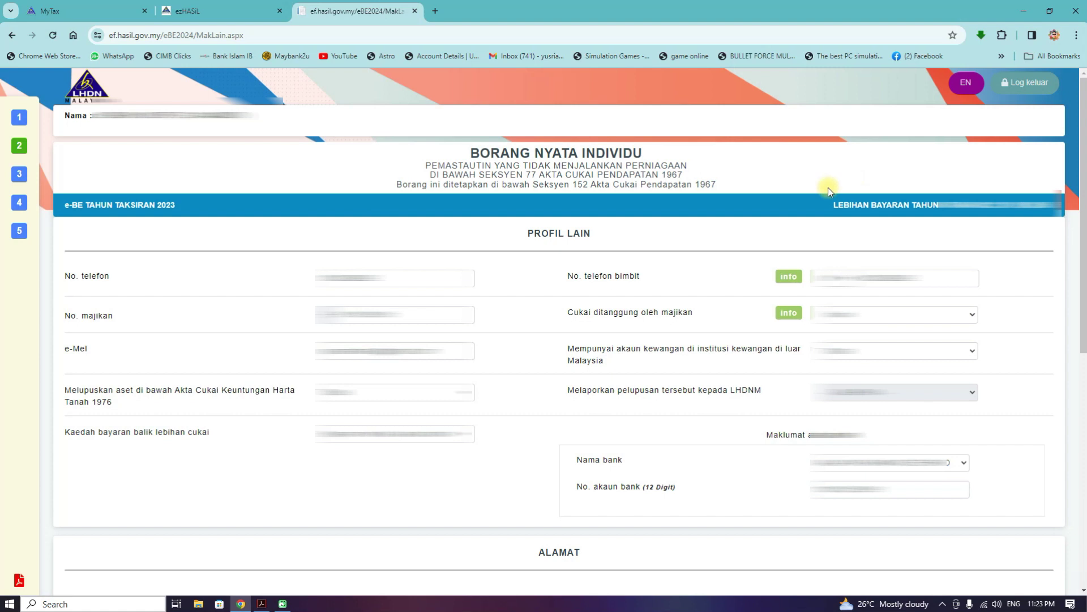
click(473, 436)
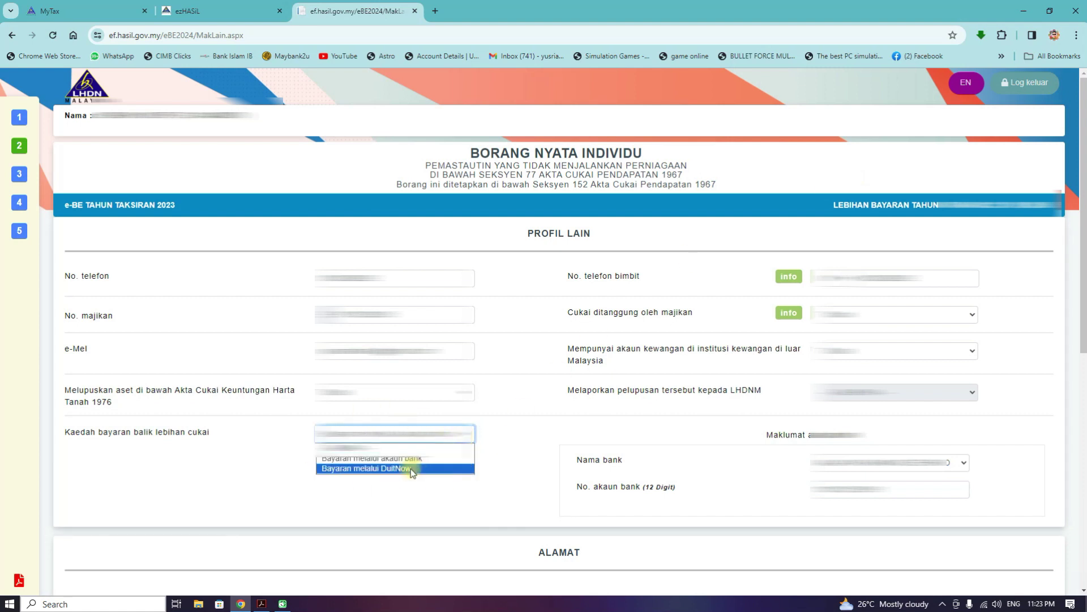
click(410, 457)
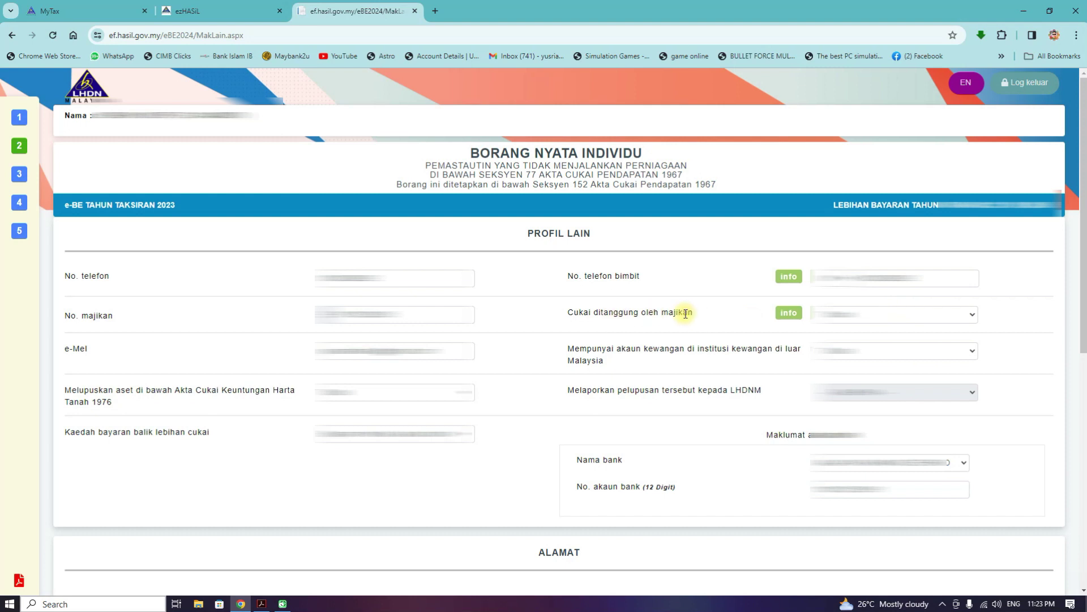
Answer the questions on tax borne by the employer and on financial accounts outside Malaysia
click(922, 314)
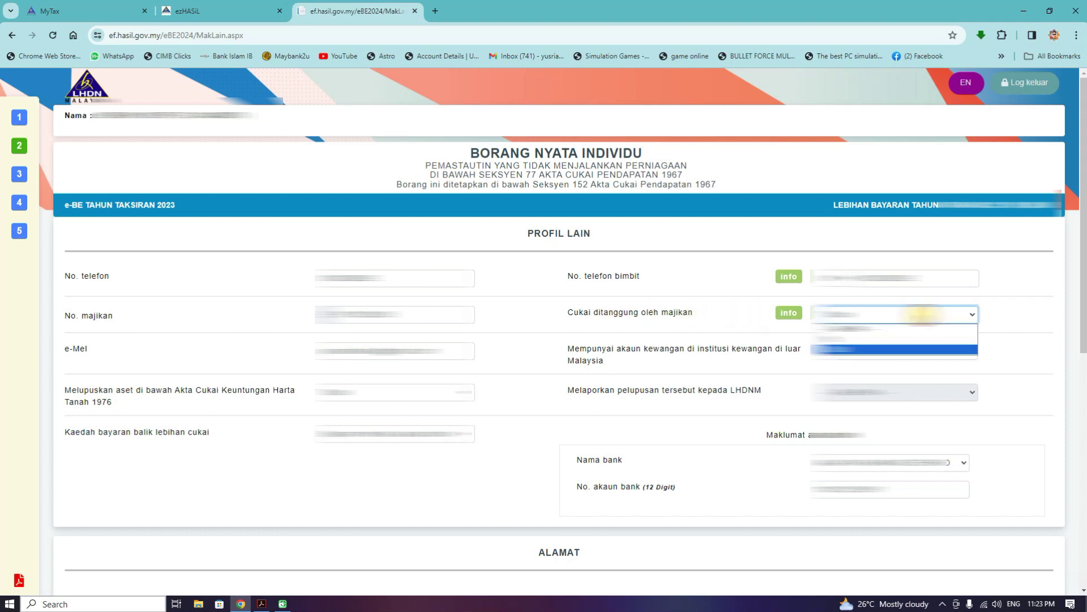
click(849, 342)
click(643, 368)
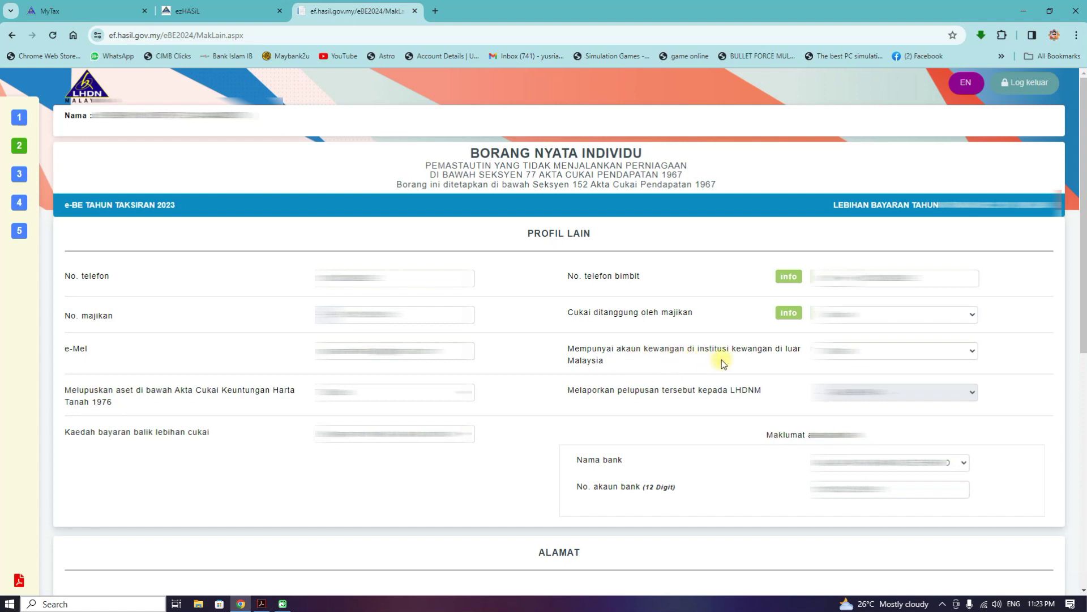
click(849, 351)
click(838, 376)
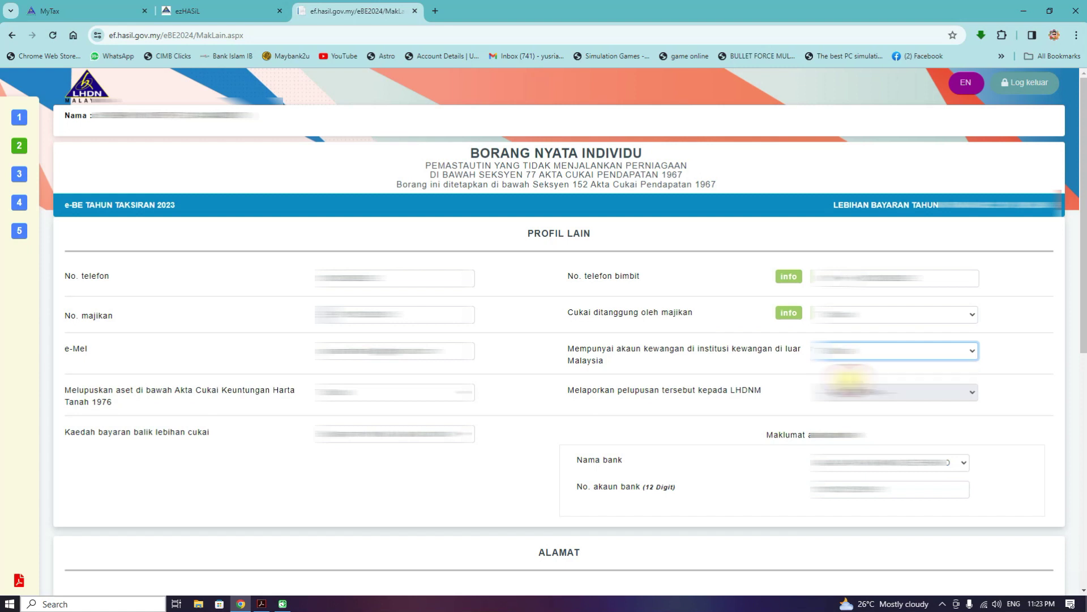
click(1032, 409)
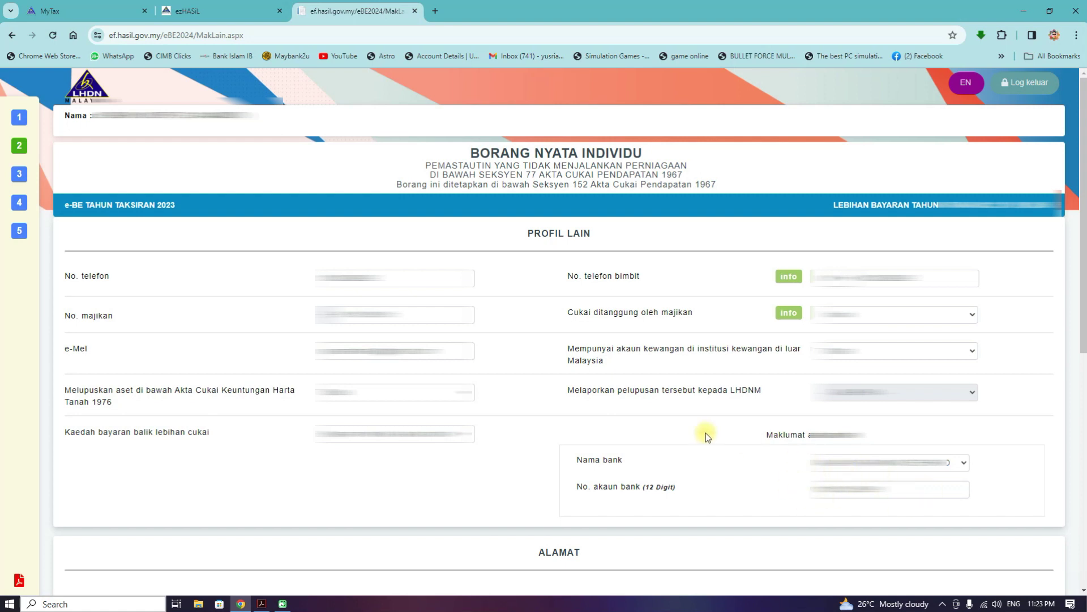
Check the Nama bank options in the refund account details without choosing a different bank
click(953, 462)
click(959, 463)
click(1011, 479)
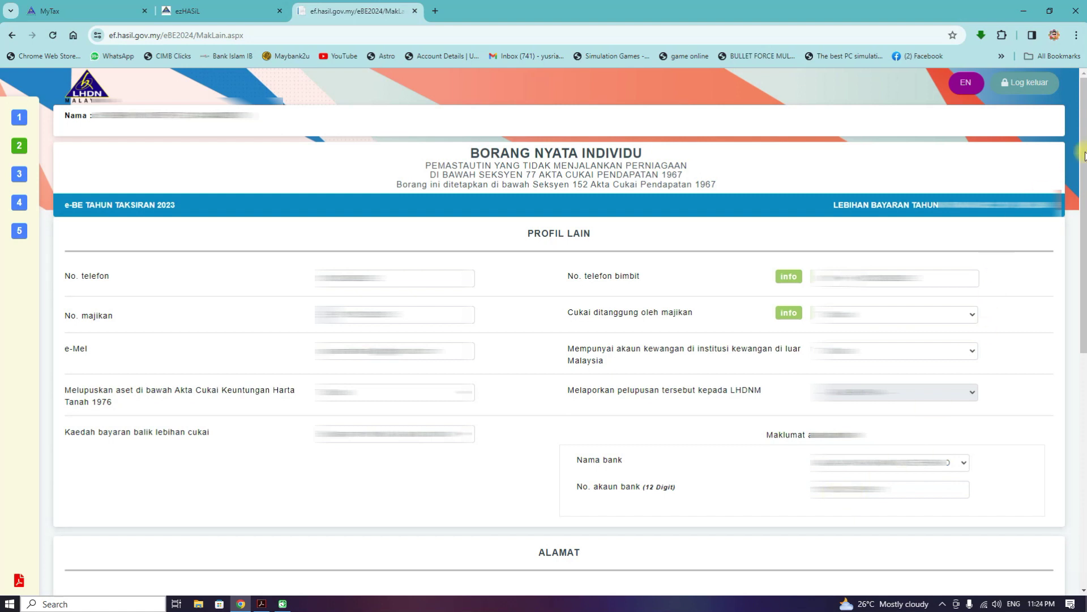
Check the Jenis Insentif options under Tuntutan Insentif, leave the claim blank, and continue to the income page
drag(1082, 151, 1082, 383)
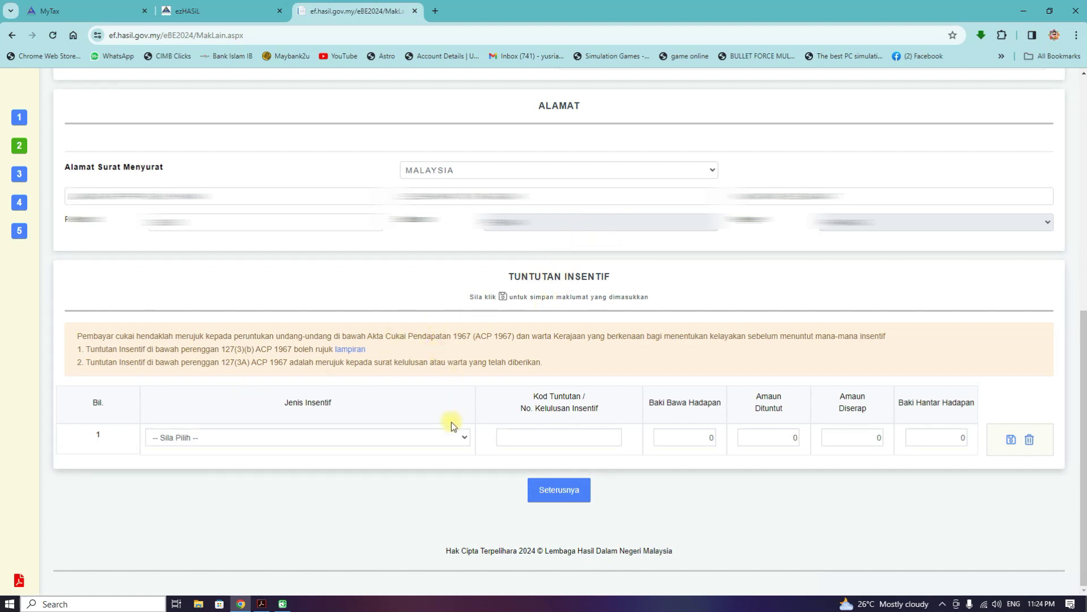
click(463, 439)
click(464, 439)
click(461, 500)
click(559, 490)
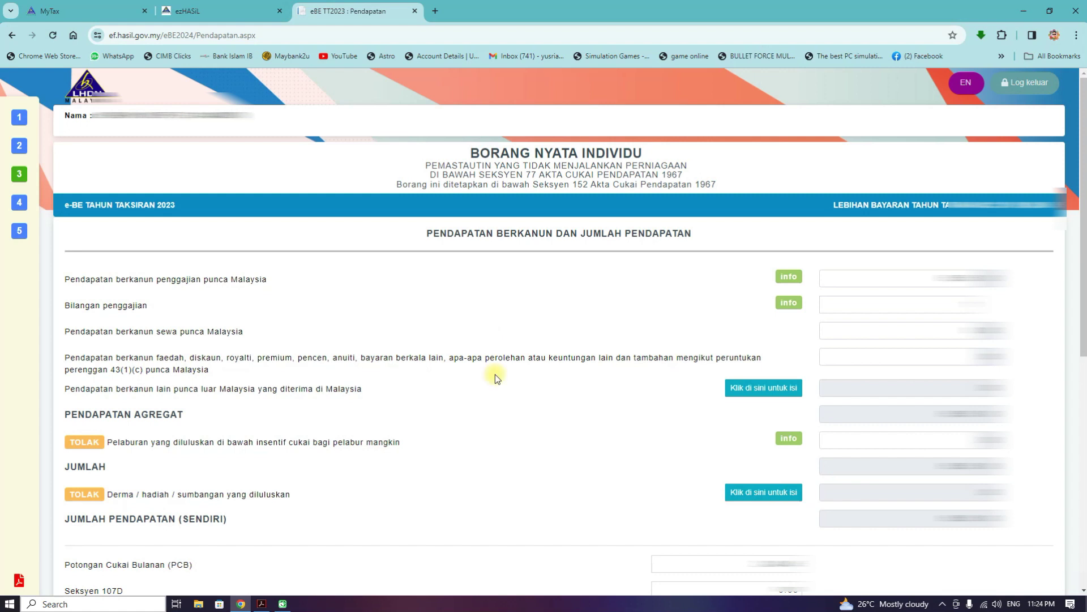
Check the info note for Malaysian employment income and consult the EA statement in Adobe Acrobat for the matching income entry
click(262, 603)
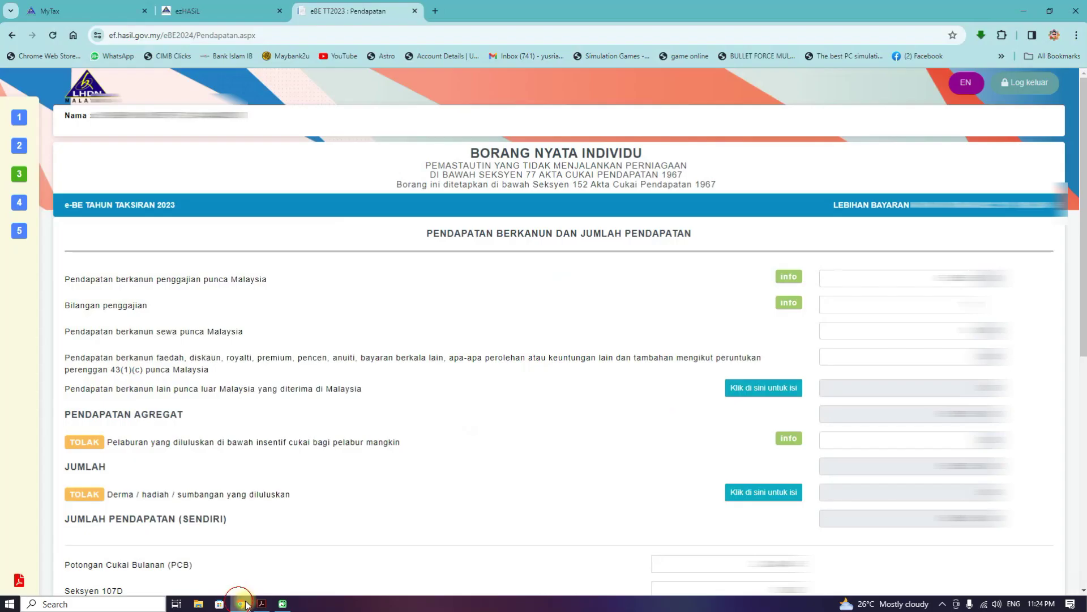
click(240, 604)
mouse_move(788, 276)
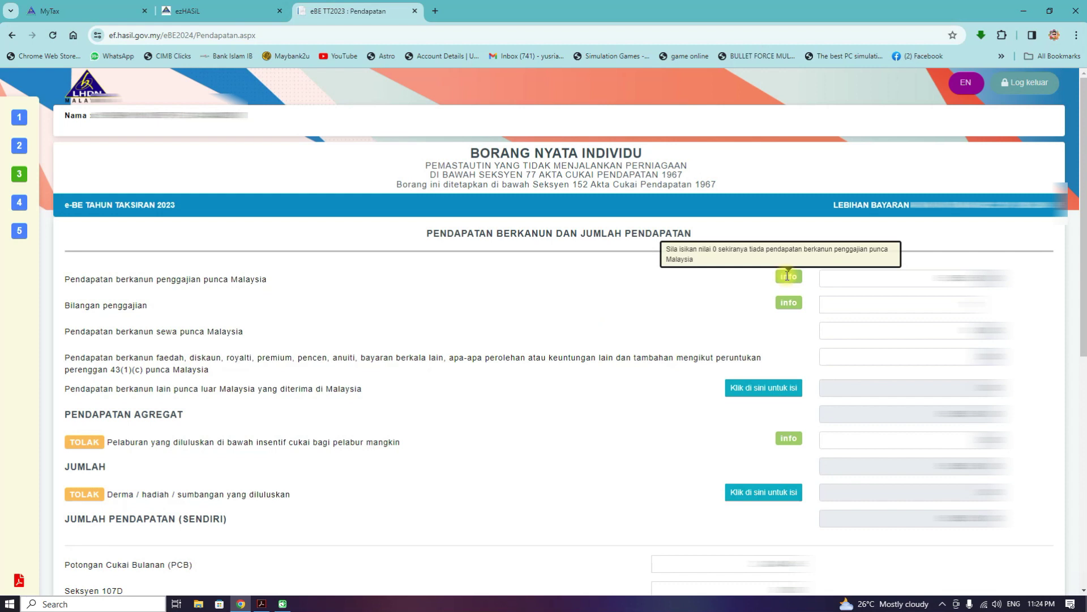
click(266, 604)
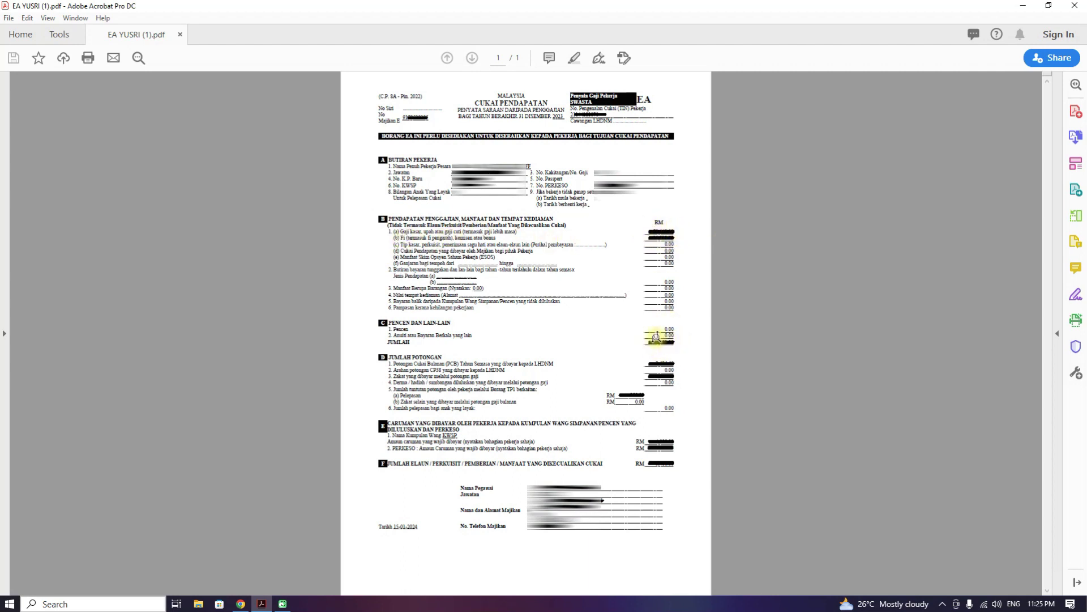
Compare the JUMLAH income total on the enlarged EA statement with the Malaysian employment income entry in the browser's e-BE form
click(563, 343)
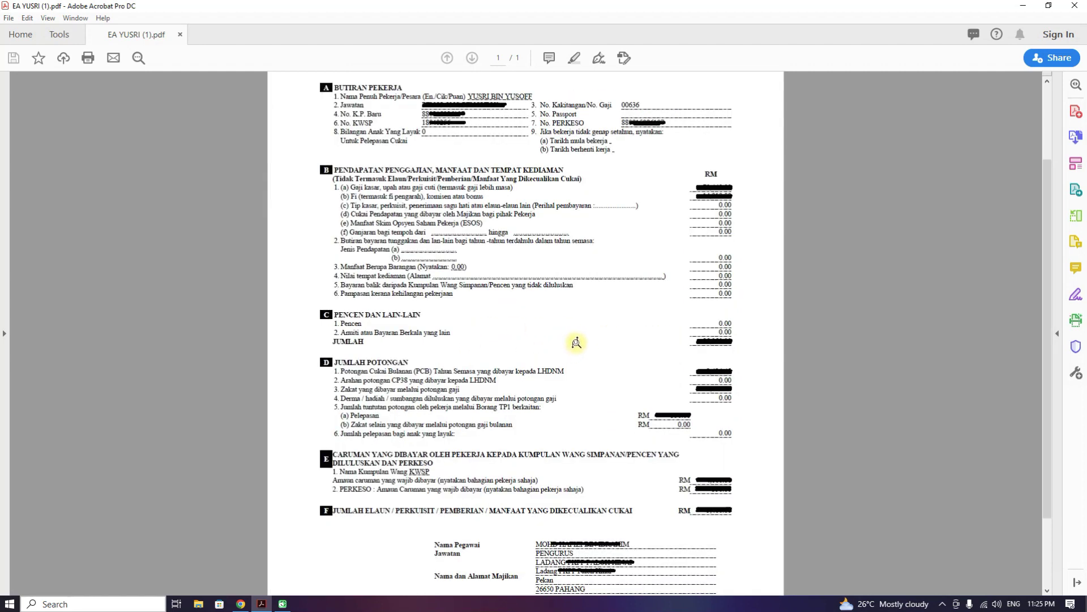
click(576, 342)
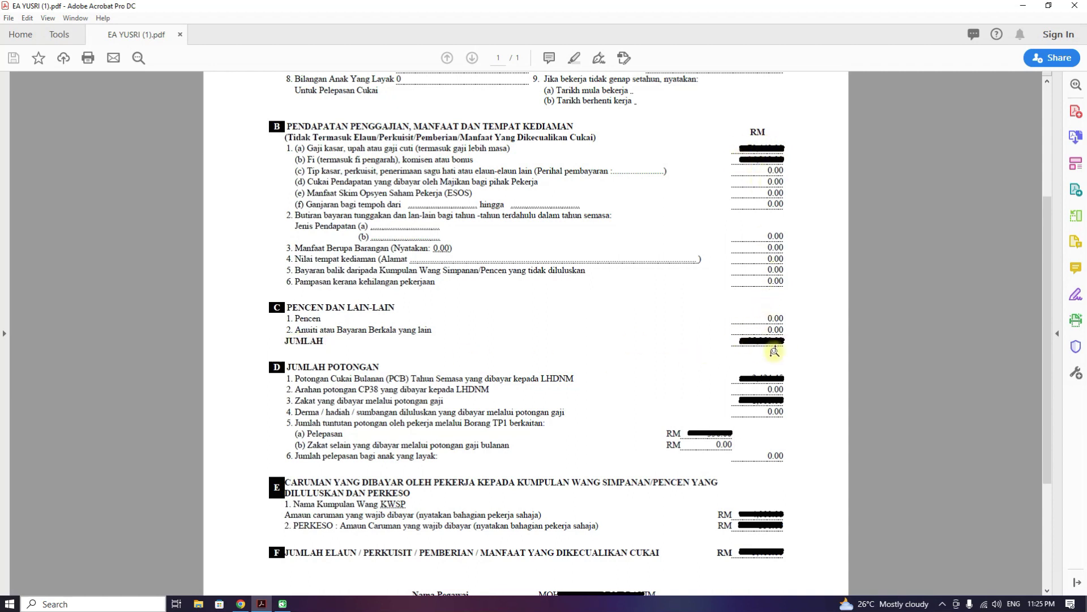
click(244, 605)
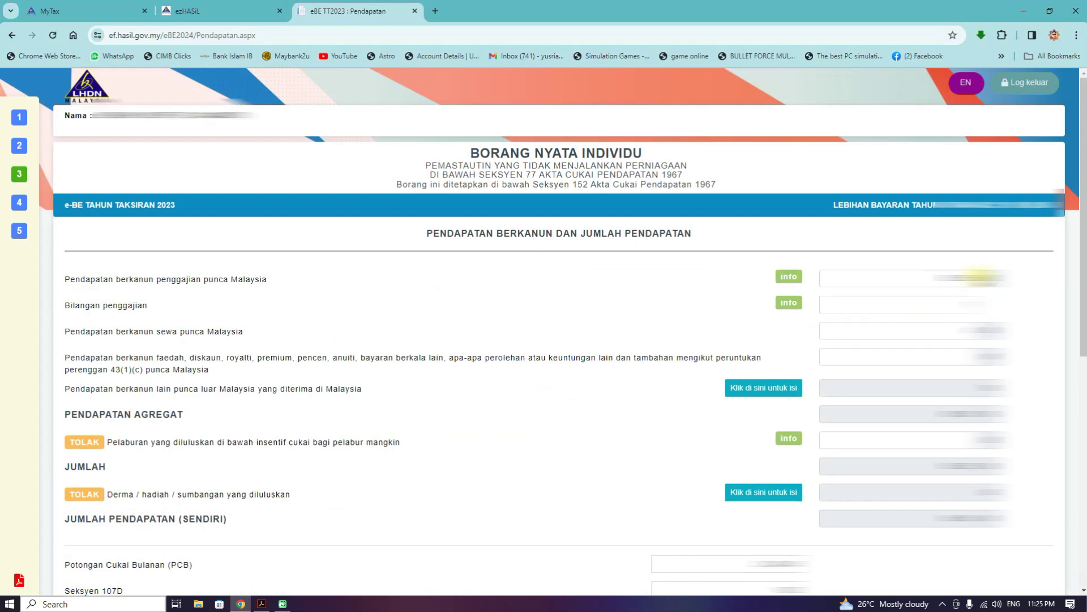
click(262, 604)
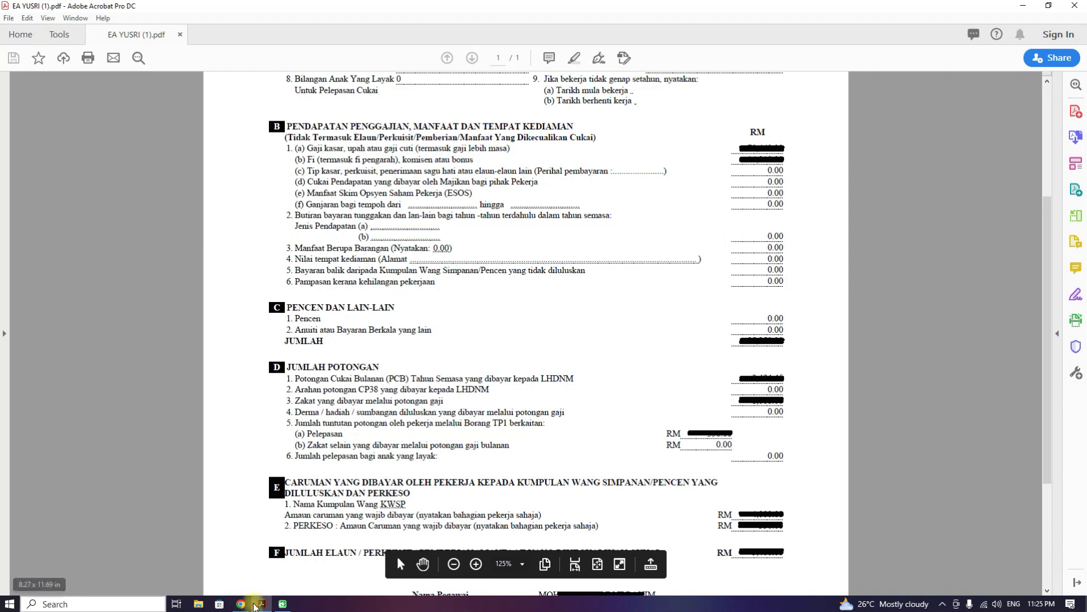
click(241, 604)
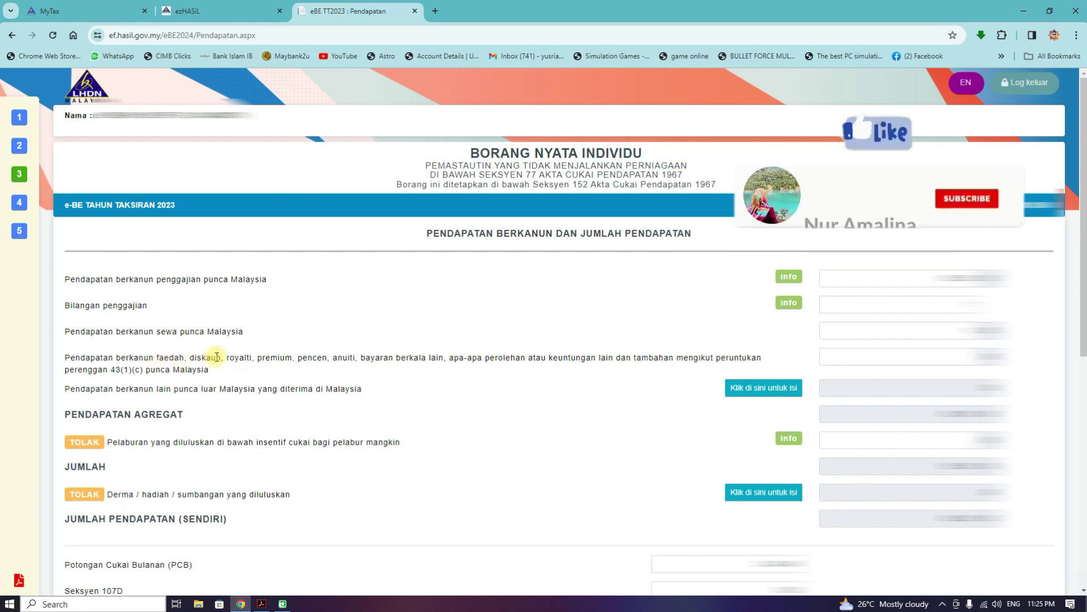
Review the interest, royalty and pension income field and the angel investor and approved donation deductions without changing any amounts
double_click(310, 357)
click(957, 357)
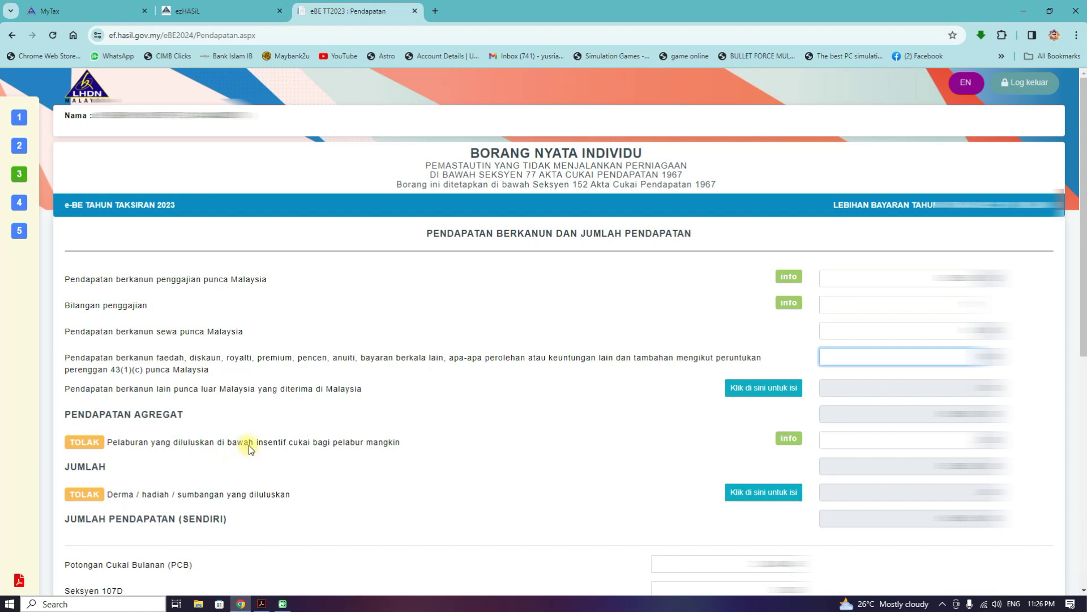
mouse_move(786, 438)
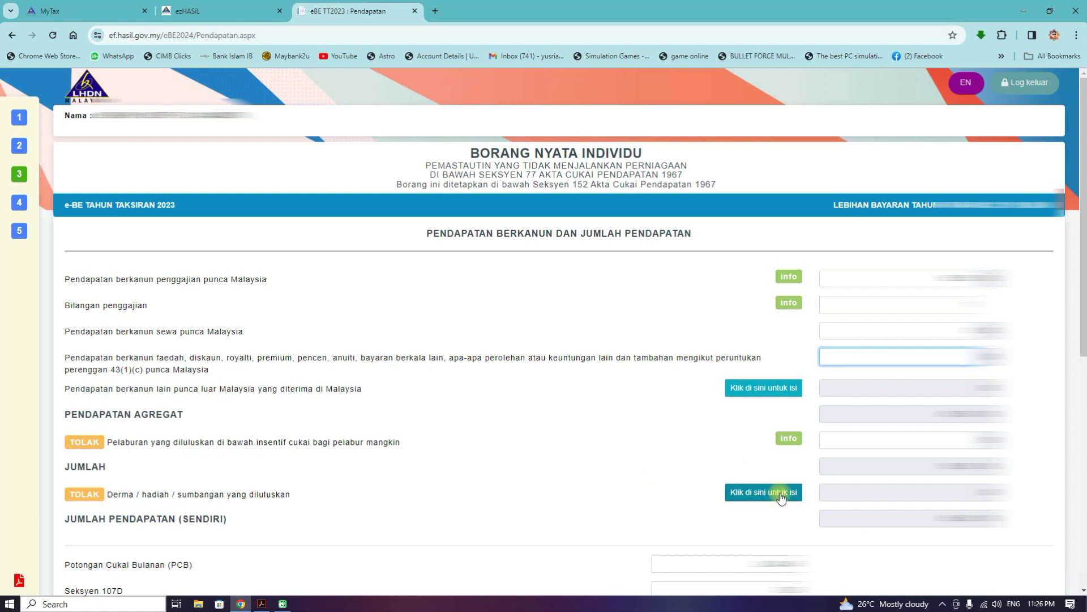
click(1034, 470)
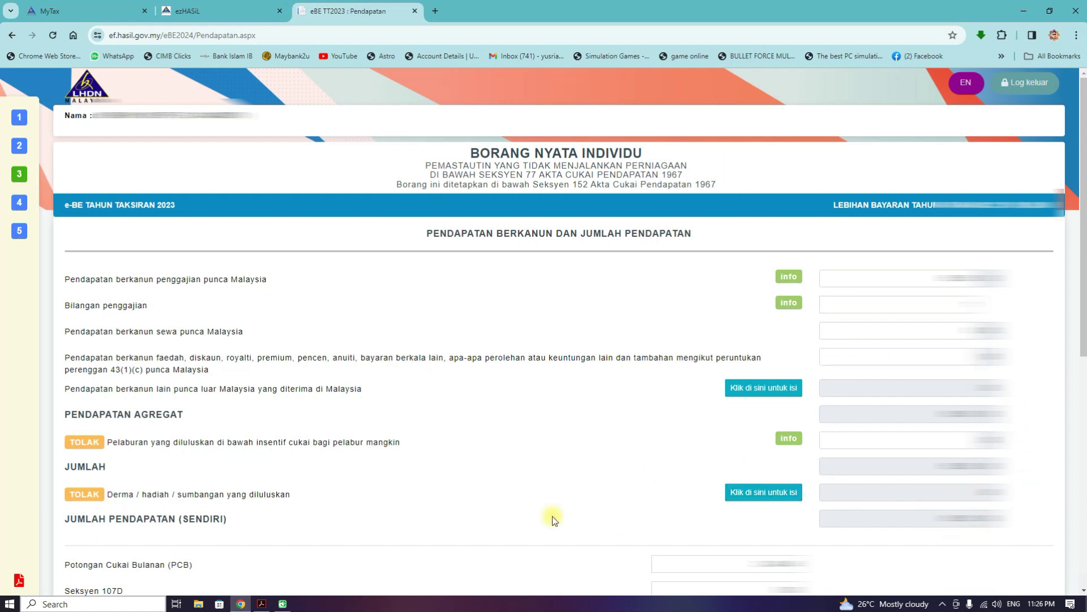
Check the PCB and other payment entries in the e-BE form against the JUMLAH POTONGAN section of the EA statement in Adobe Acrobat
click(265, 605)
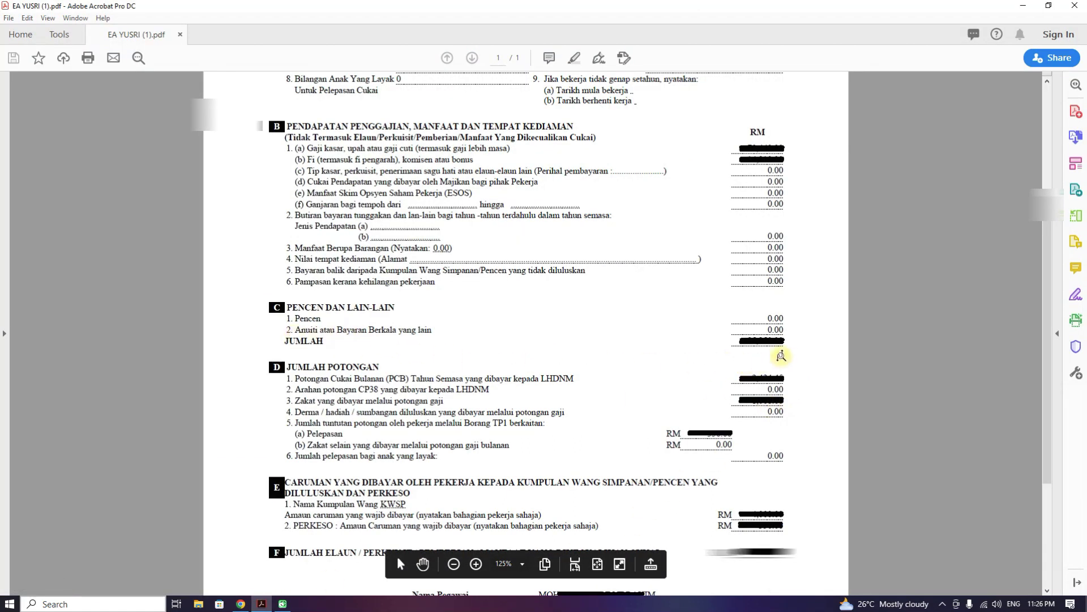
click(250, 605)
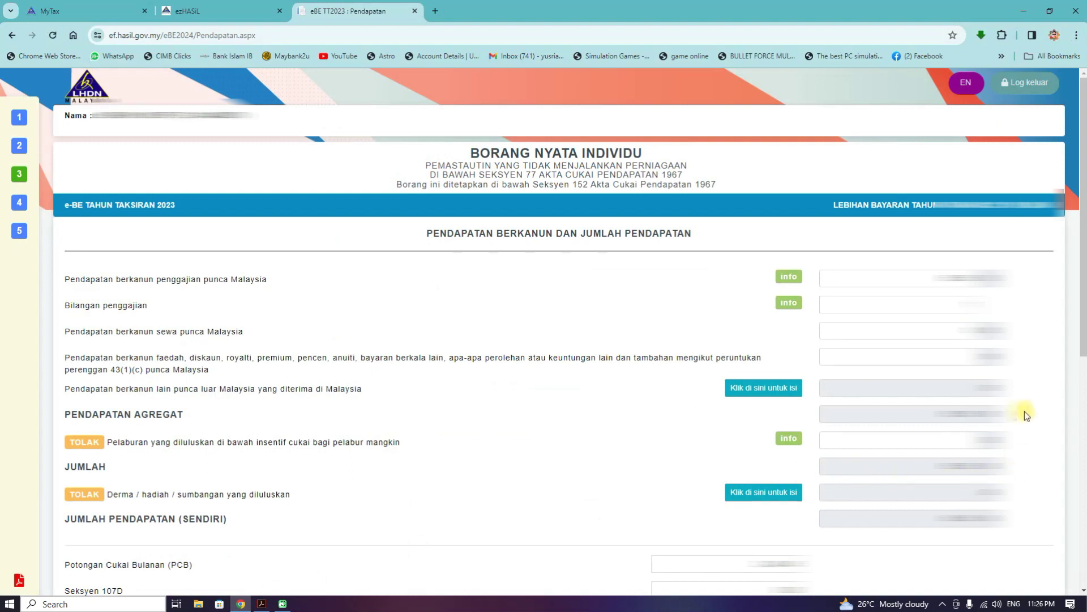
scroll(161, 172, down, 8)
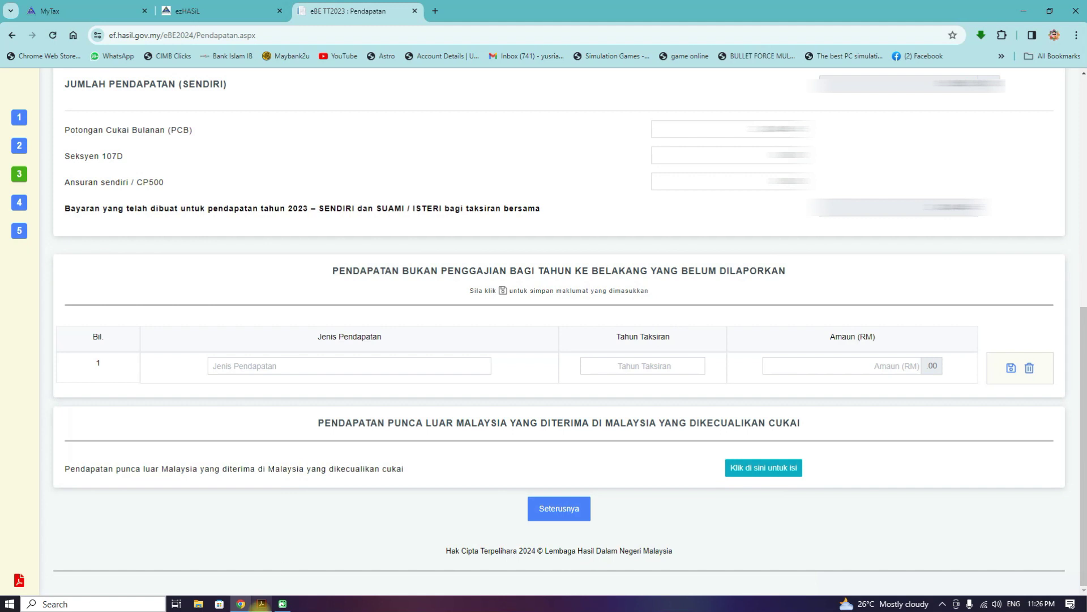
click(260, 605)
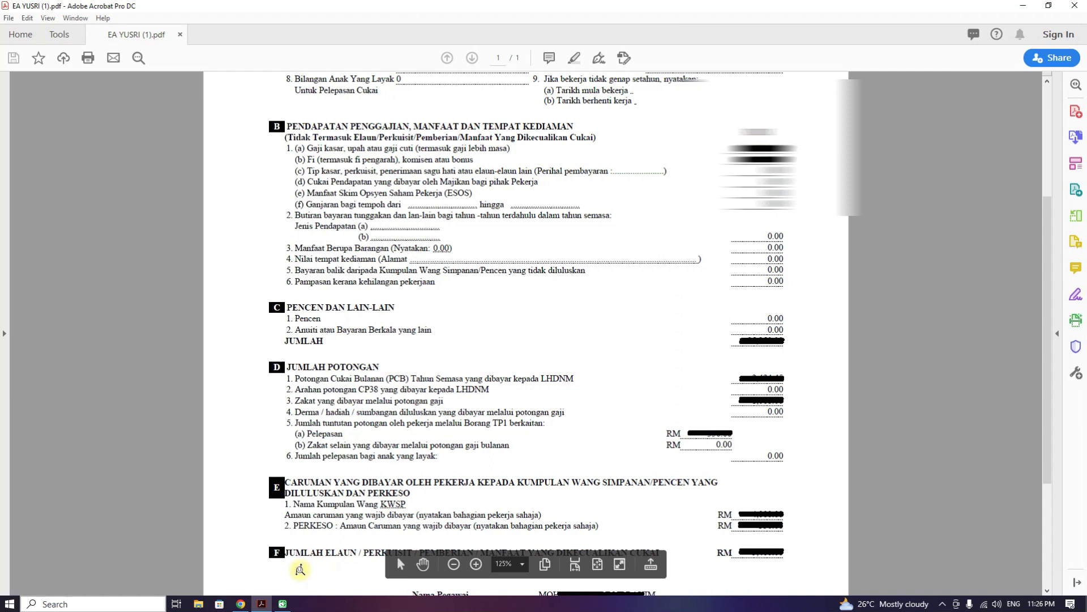
key(alt+Tab)
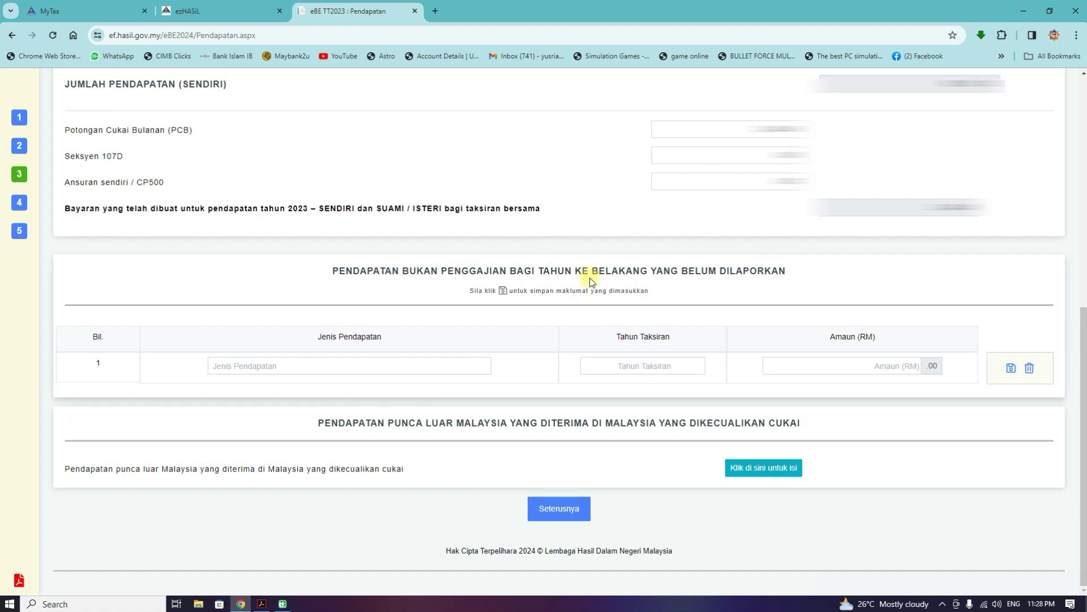
Go through the income type, assessment year and amount fields for unreported prior-year non-employment income, leaving them blank
click(245, 365)
key(Tab)
key(Tab)
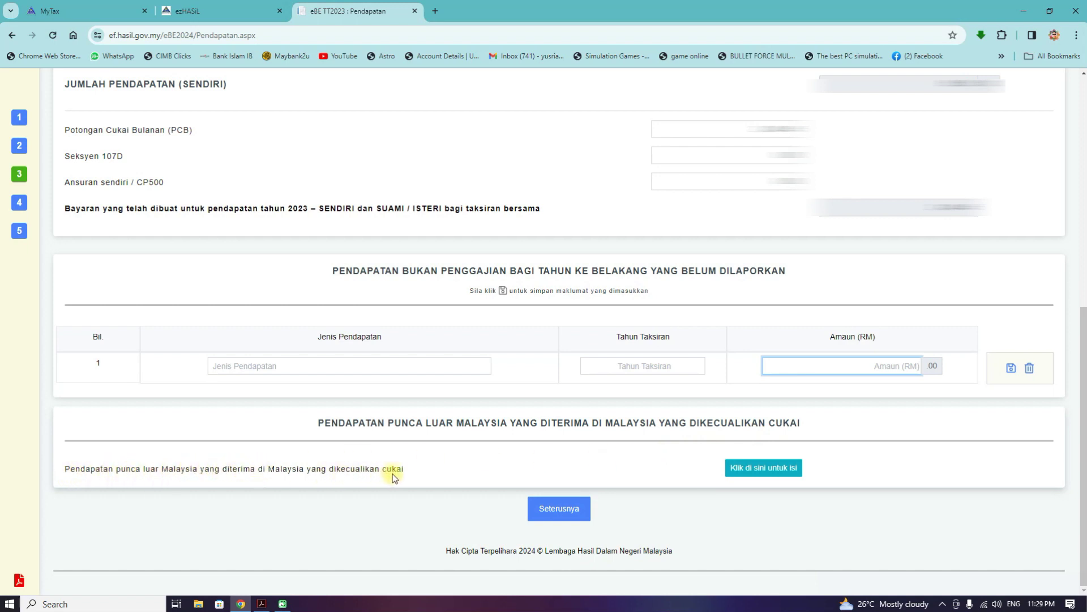
Open the tax-exempt foreign income form, check the Negara options, leave the entry blank, and continue to the Pelepasan page
click(777, 470)
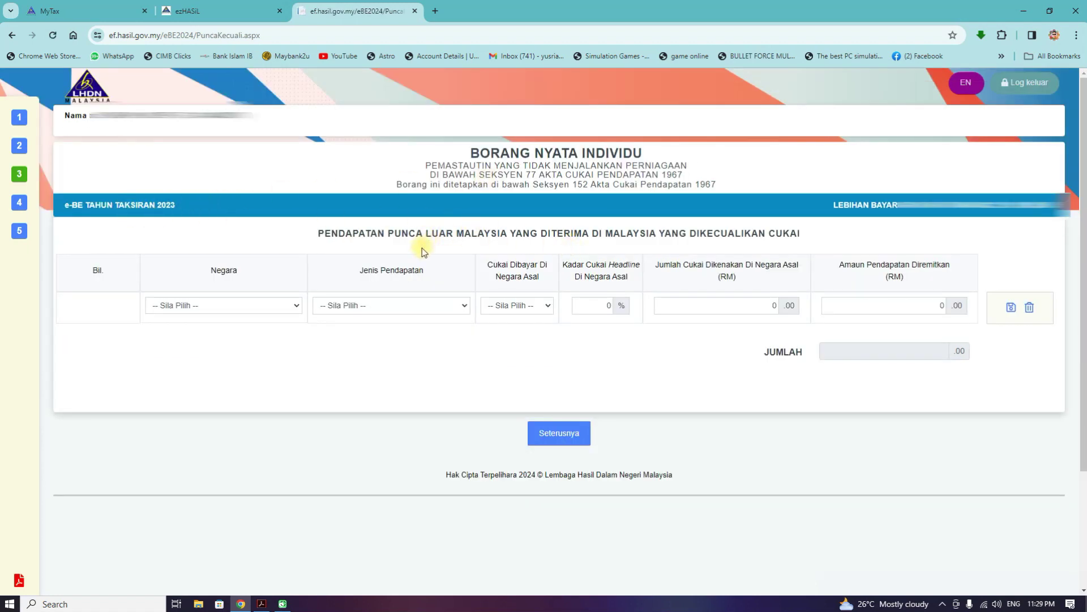
click(294, 307)
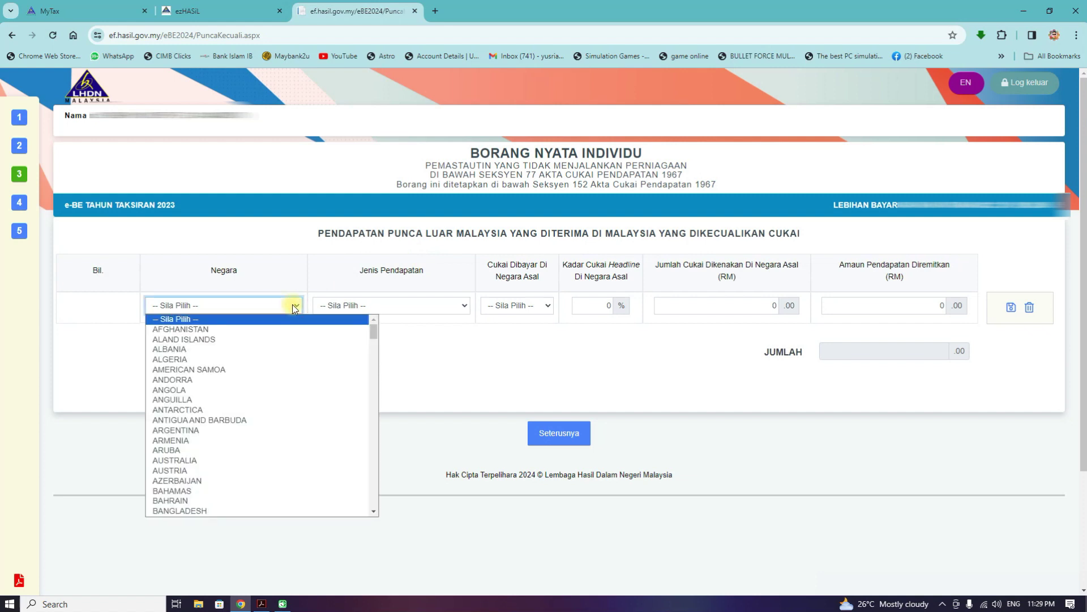
click(292, 304)
key(Tab)
key(Tab)
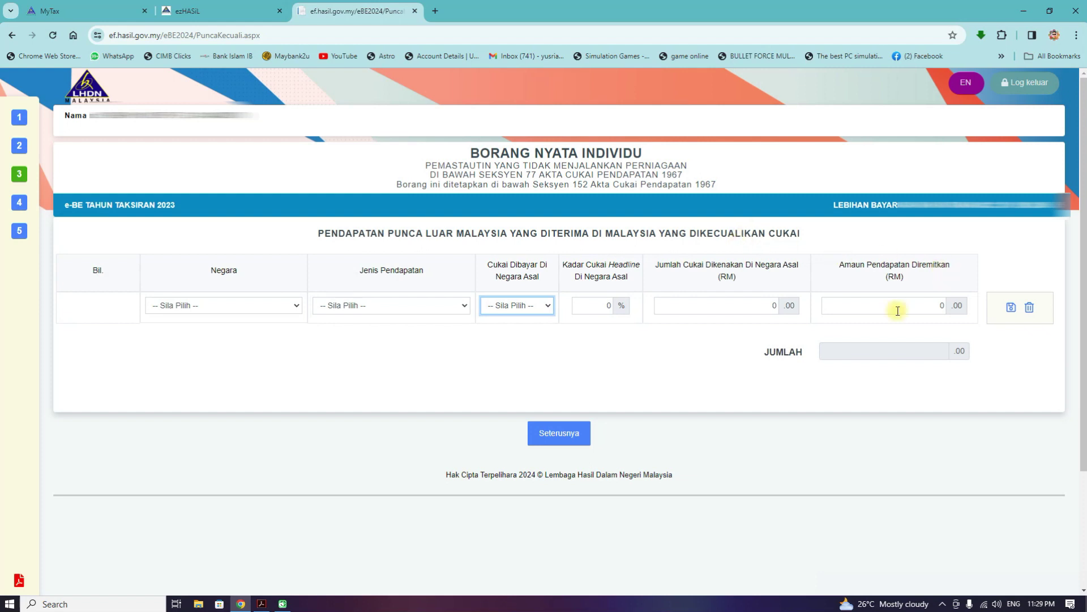
click(569, 439)
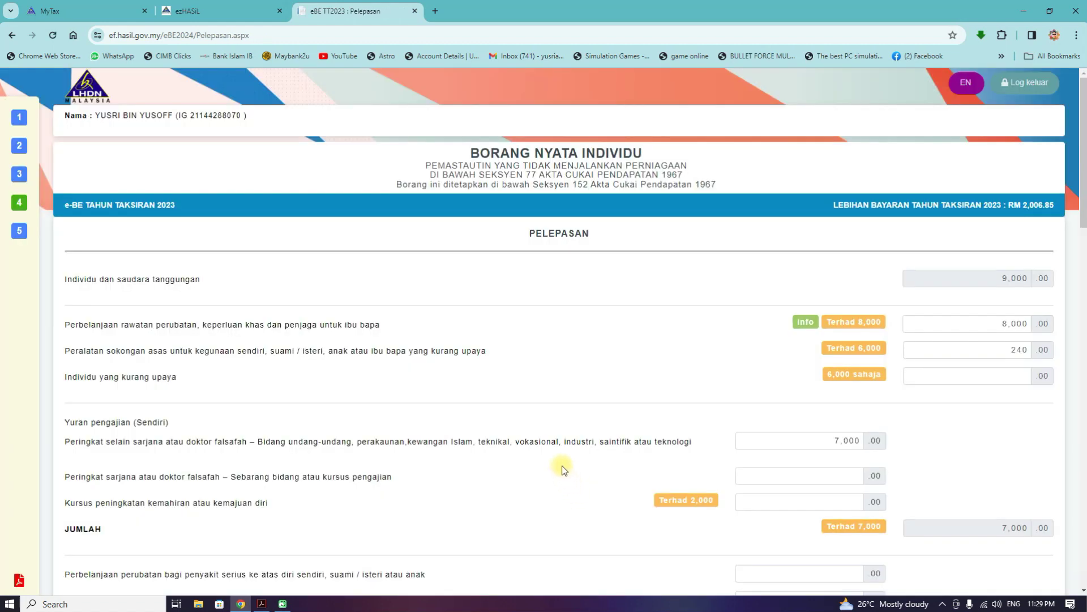
Review the parents' medical expense relief and the overall limit for the taxpayer's own education fees
mouse_move(21, 201)
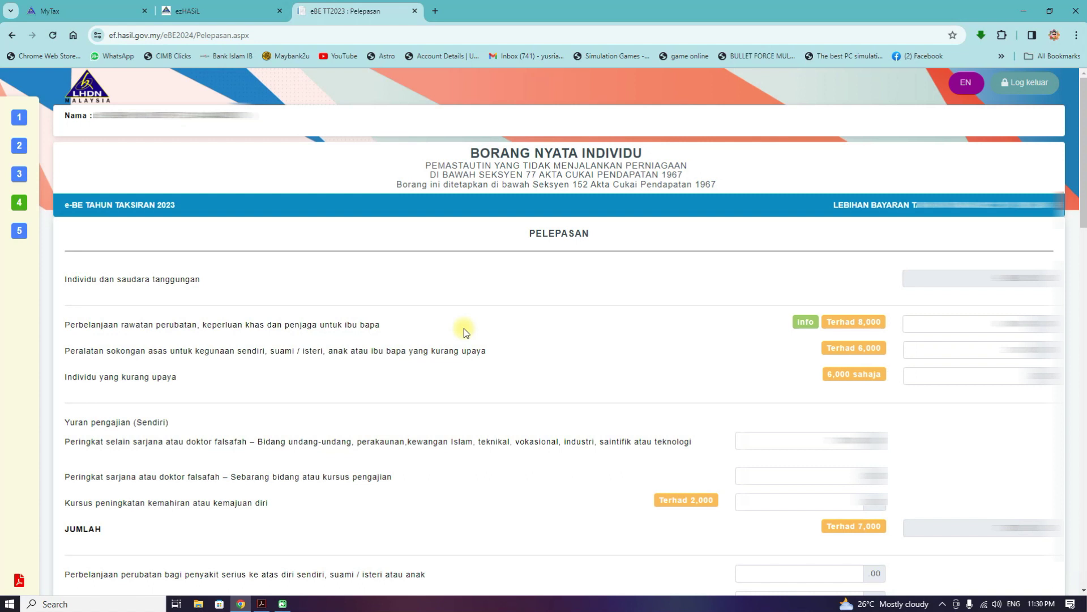
mouse_move(807, 321)
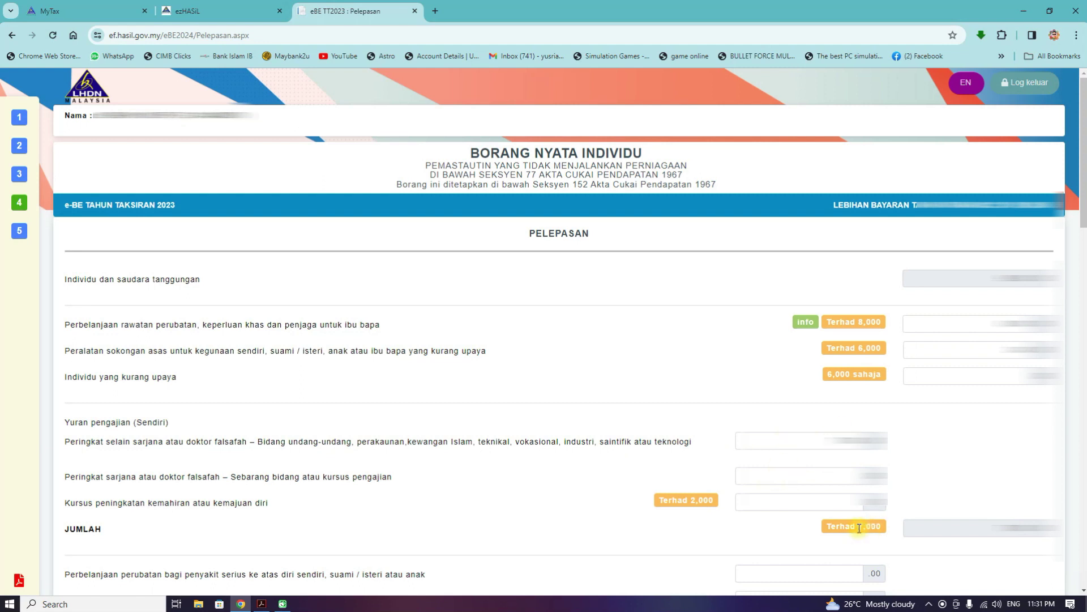
drag(828, 525, 882, 526)
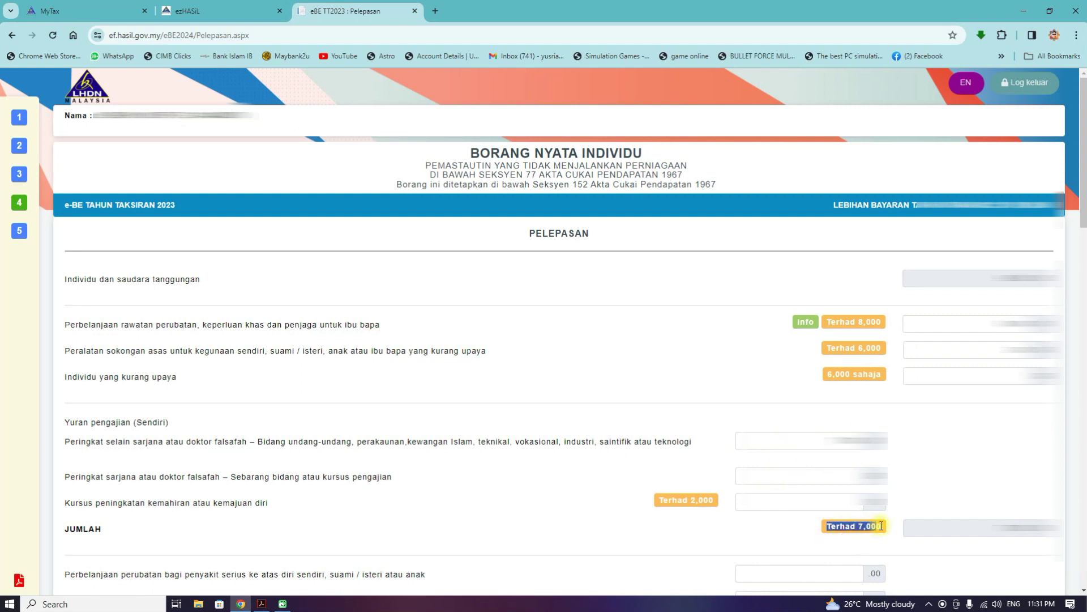
click(924, 474)
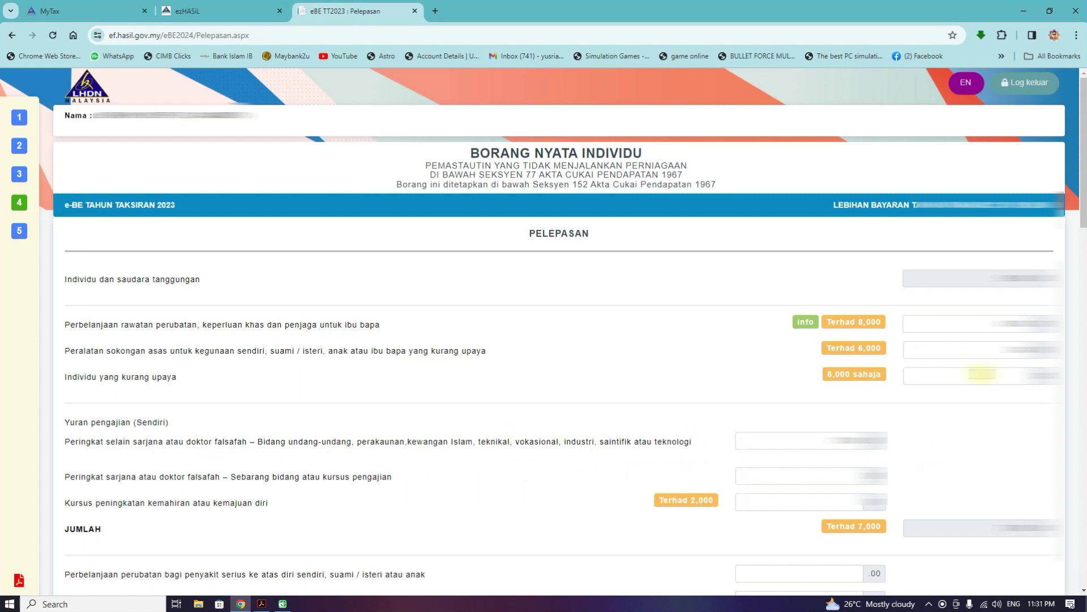
Review the medical relief fields for serious illness, fertility treatment, vaccination and health screening, leaving them blank
drag(1076, 153, 1076, 291)
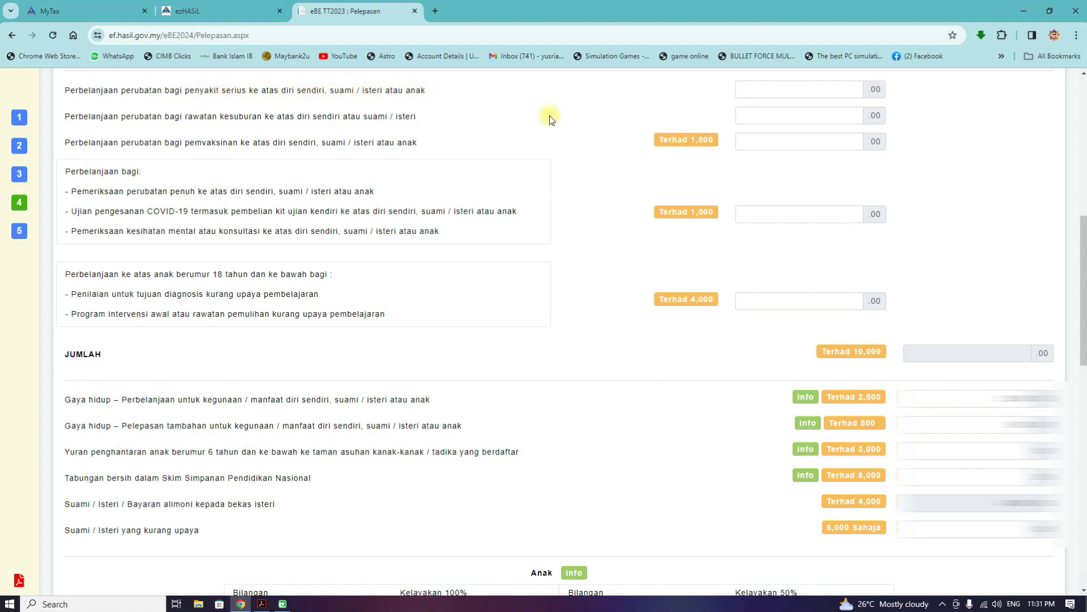
click(845, 88)
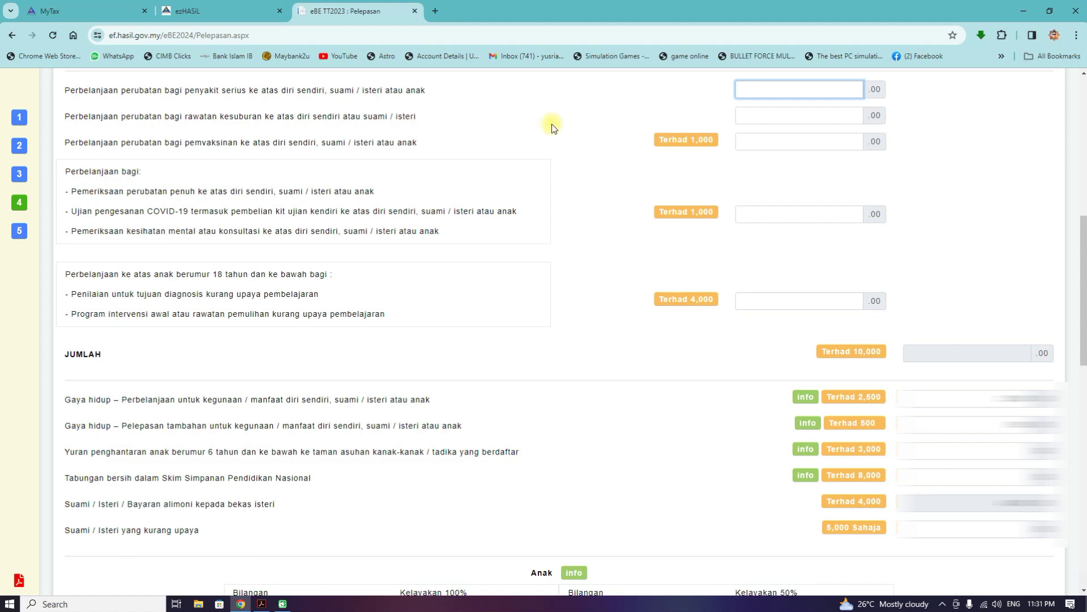
click(853, 116)
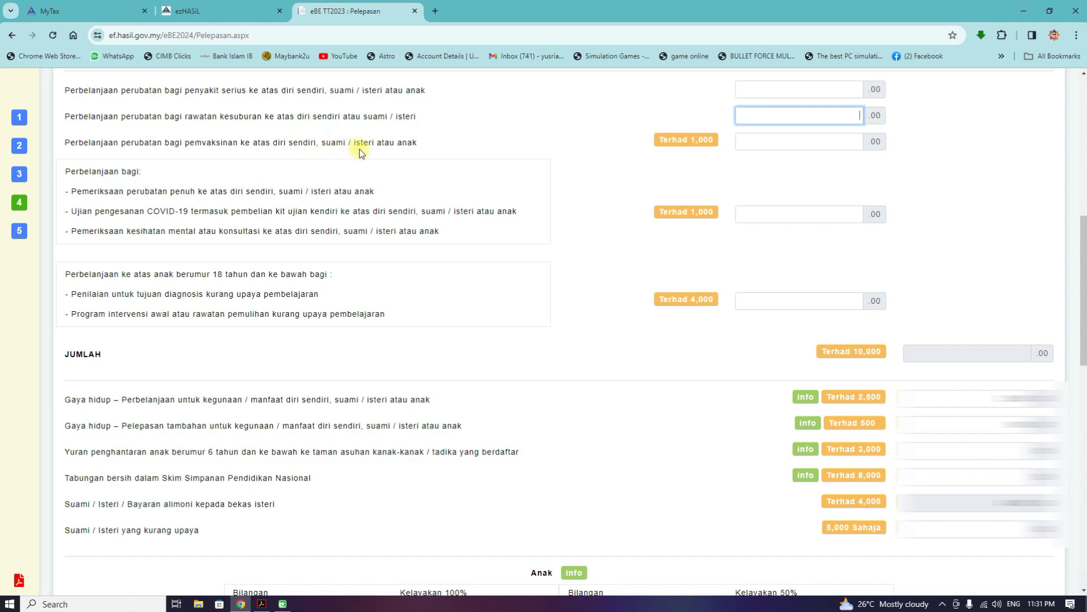
click(860, 142)
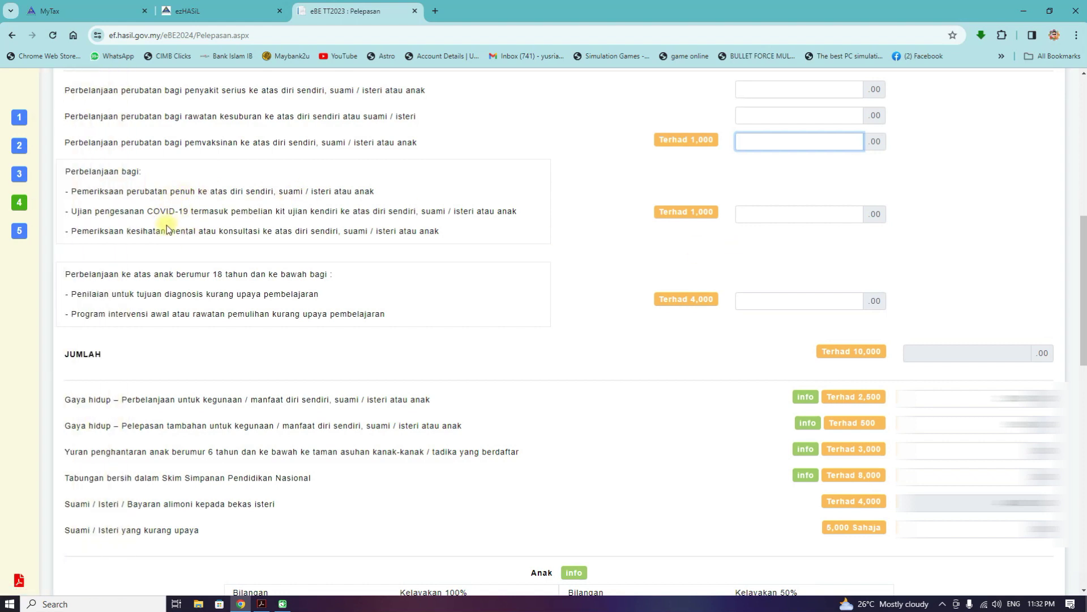
click(660, 214)
click(783, 214)
click(784, 256)
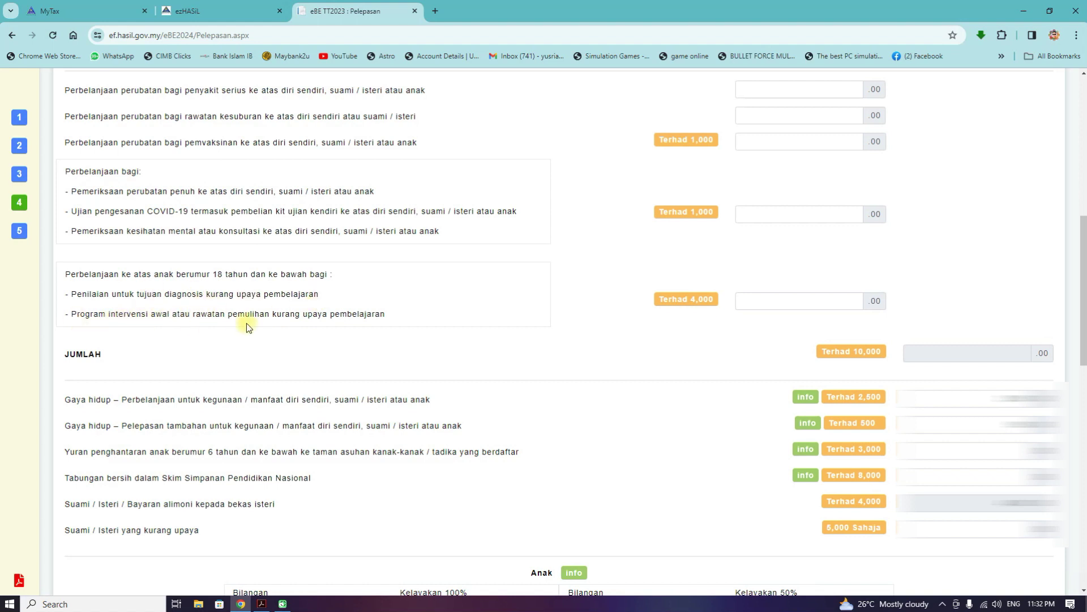
Review the learning disability relief for children aged 18 and below and the overall medical relief limit, leaving the amount blank
click(819, 305)
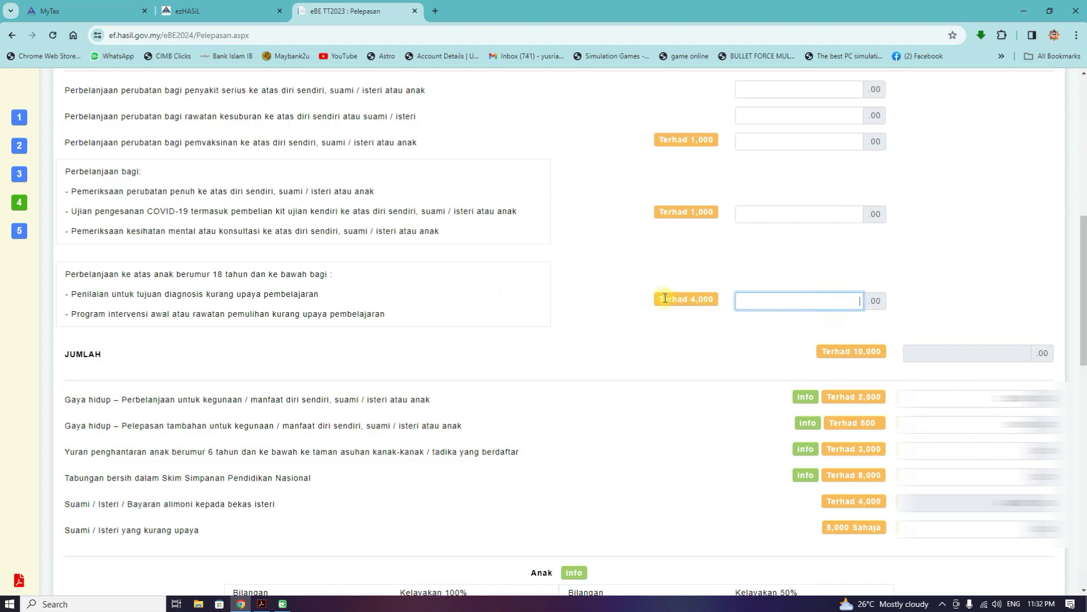
drag(654, 298, 716, 299)
click(802, 264)
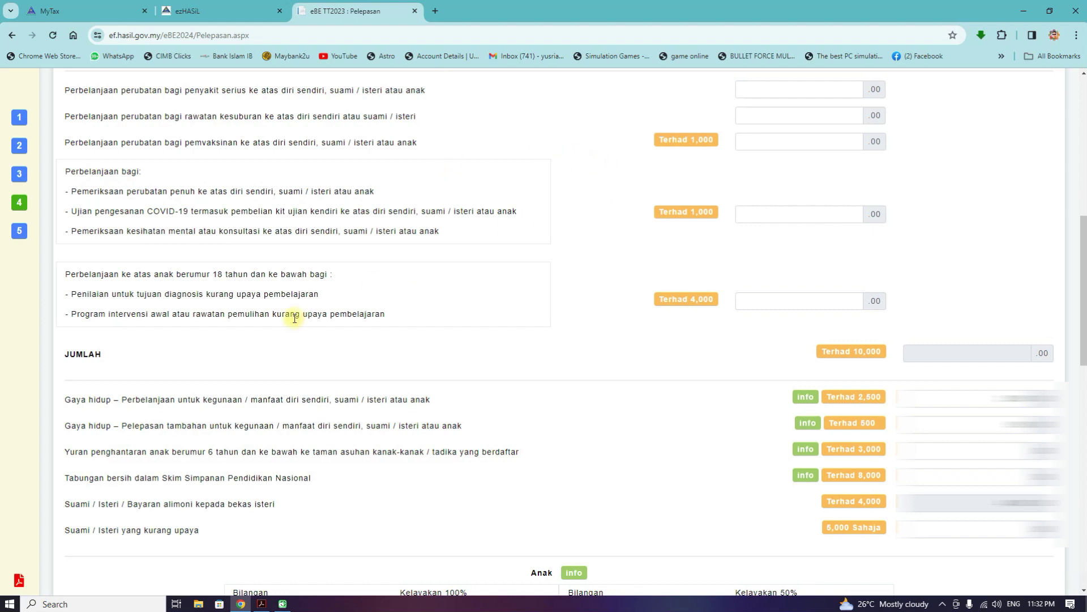
drag(820, 350, 888, 355)
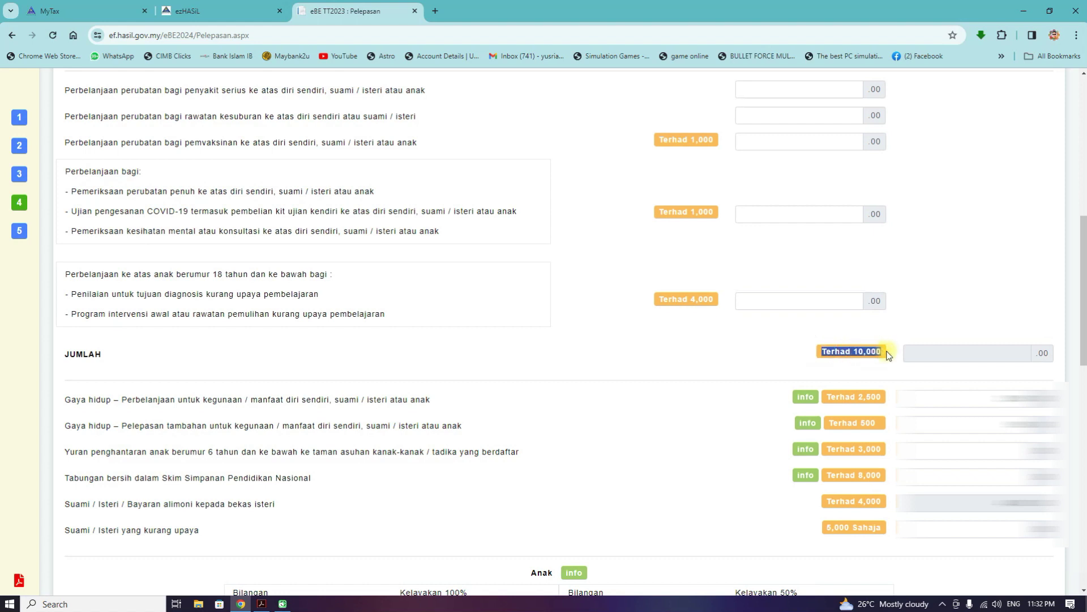
click(963, 260)
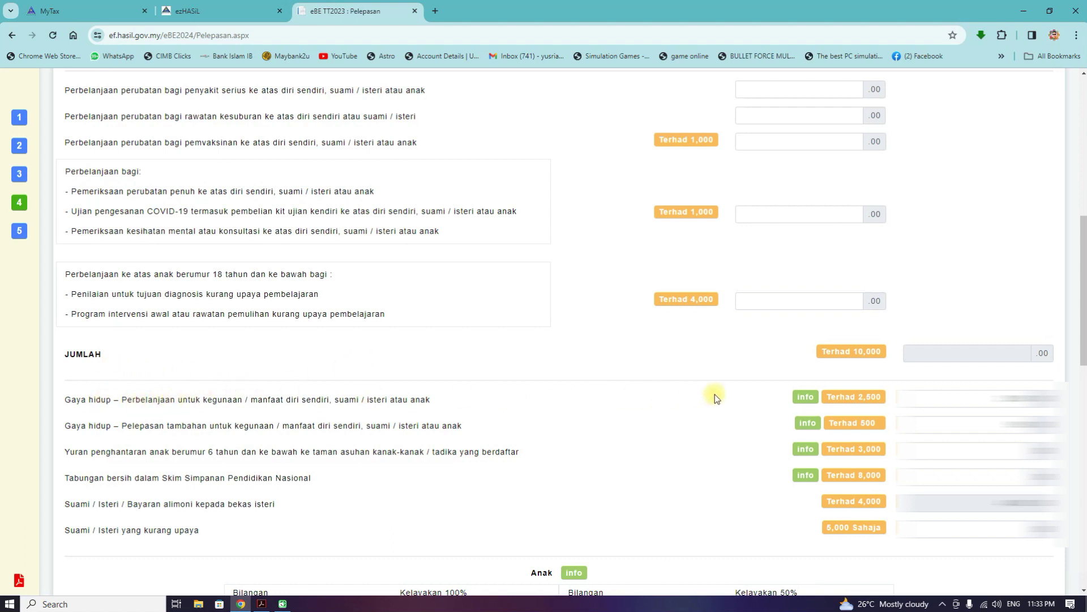
Check the info notes for the lifestyle, additional lifestyle and childcare or kindergarten fee reliefs, and the additional lifestyle limit
mouse_move(806, 398)
mouse_move(801, 425)
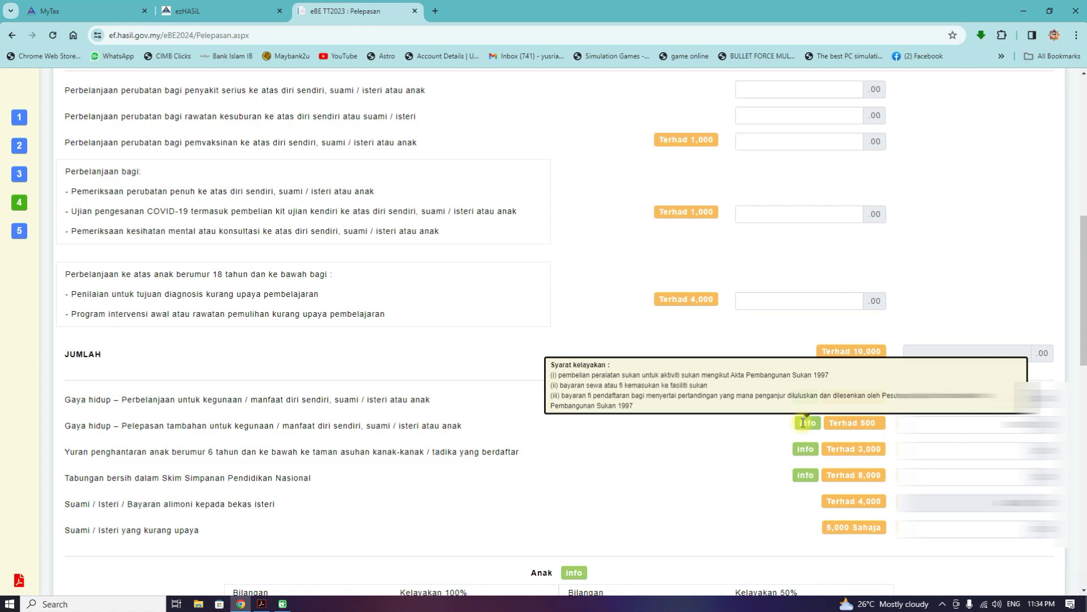
drag(861, 422, 887, 422)
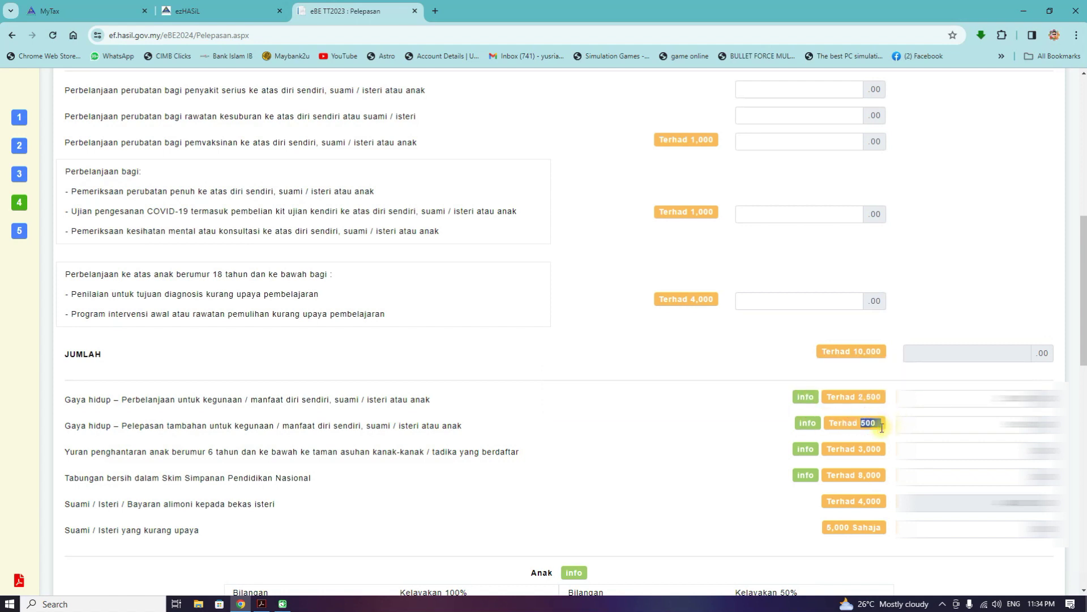
click(994, 425)
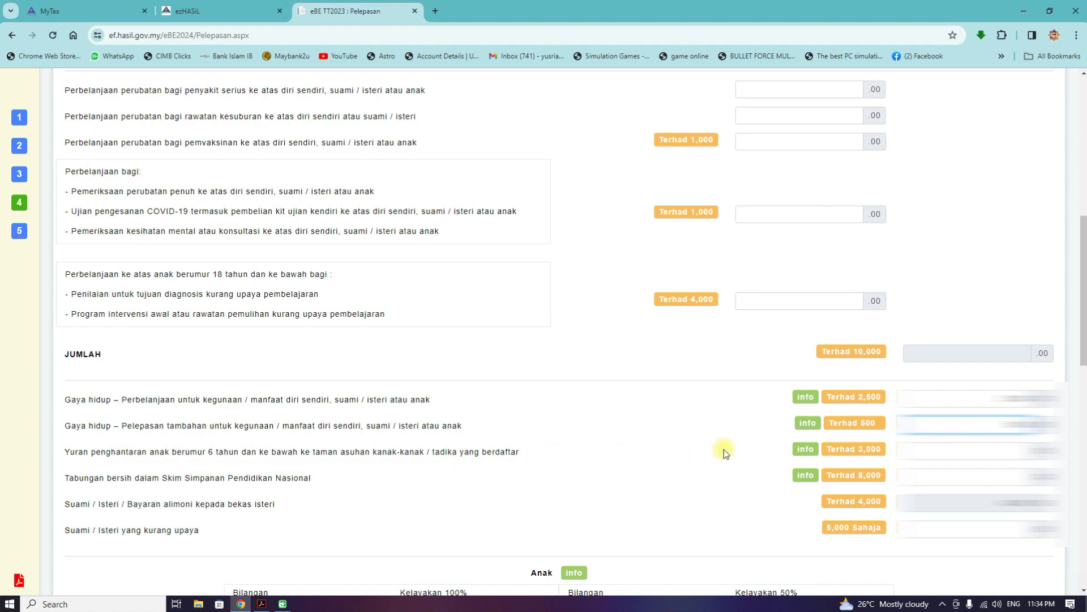
mouse_move(811, 449)
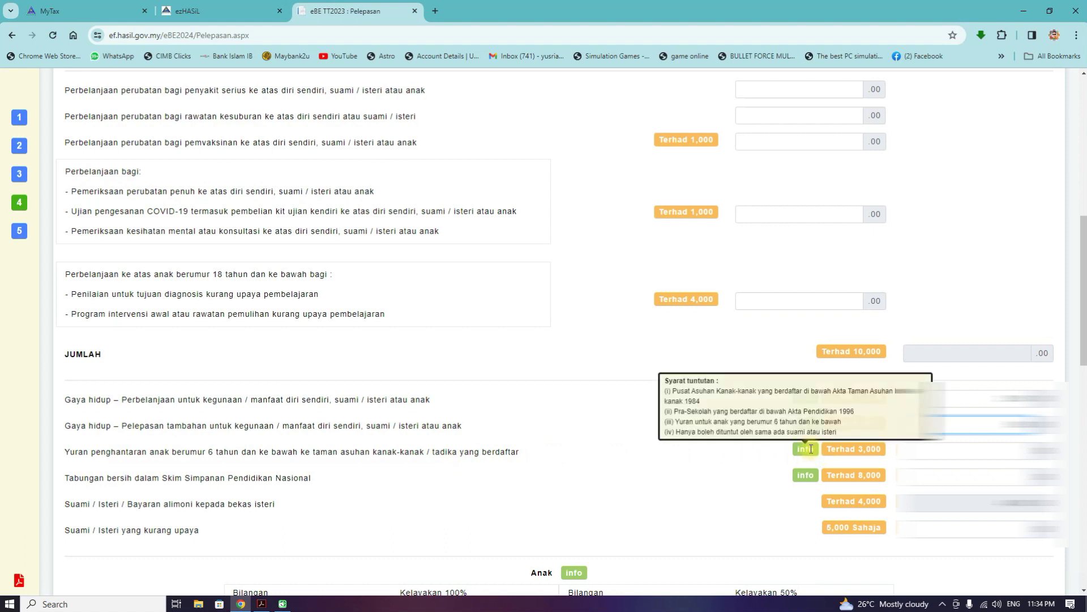
Review the childcare fee relief limit and the info note and limit for National Education Savings Scheme (SSPN) net deposits
drag(827, 450, 881, 453)
click(376, 479)
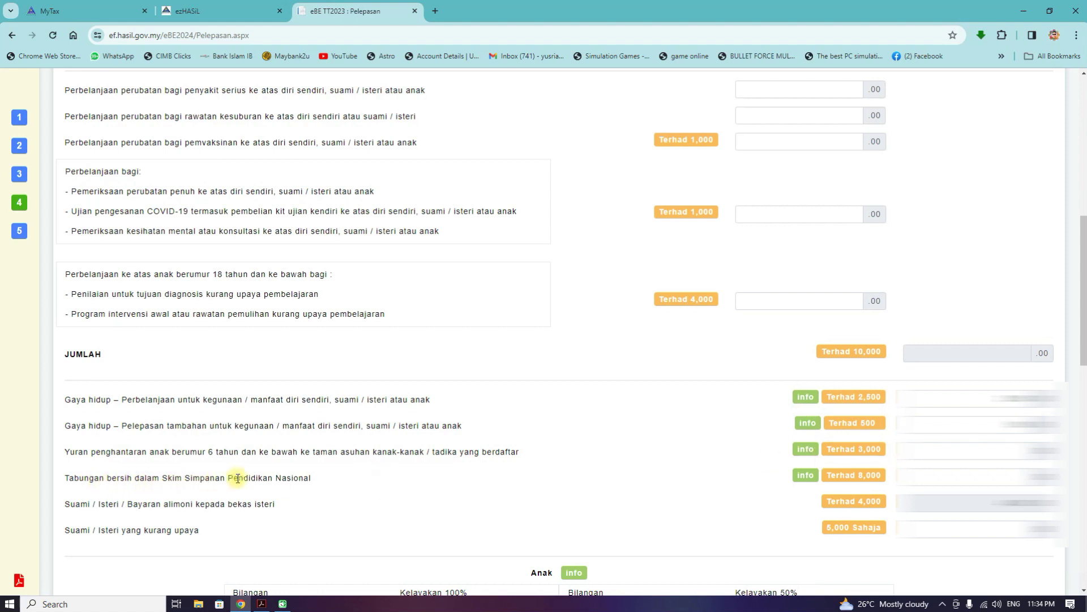
mouse_move(805, 475)
click(991, 477)
click(857, 475)
Check the relief limits for spouse or alimony payments and for a disabled spouse
drag(856, 501, 904, 501)
click(167, 520)
drag(824, 527, 875, 528)
click(730, 502)
Review the child relief info note and the 50% eligibility counts for each child category, leaving them blank
drag(1078, 244, 993, 393)
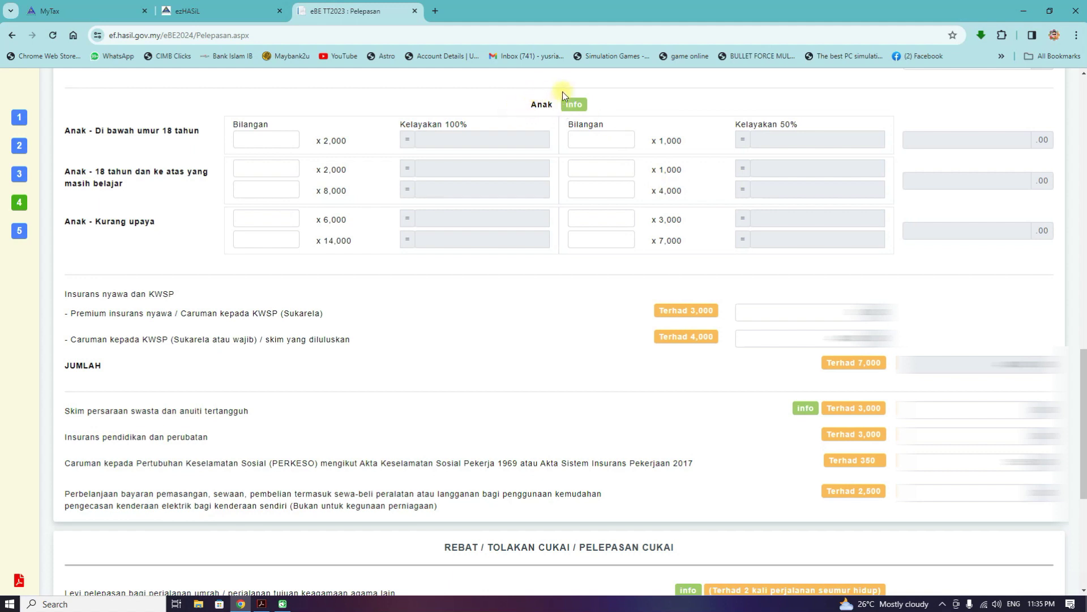
mouse_move(575, 105)
click(608, 139)
click(606, 169)
click(606, 219)
Review the life insurance and KWSP relief rows, checking the compulsory KWSP contribution in the EA form PDF in Acrobat against its limit
drag(283, 313, 314, 313)
click(234, 340)
drag(173, 340, 486, 340)
click(672, 354)
click(260, 604)
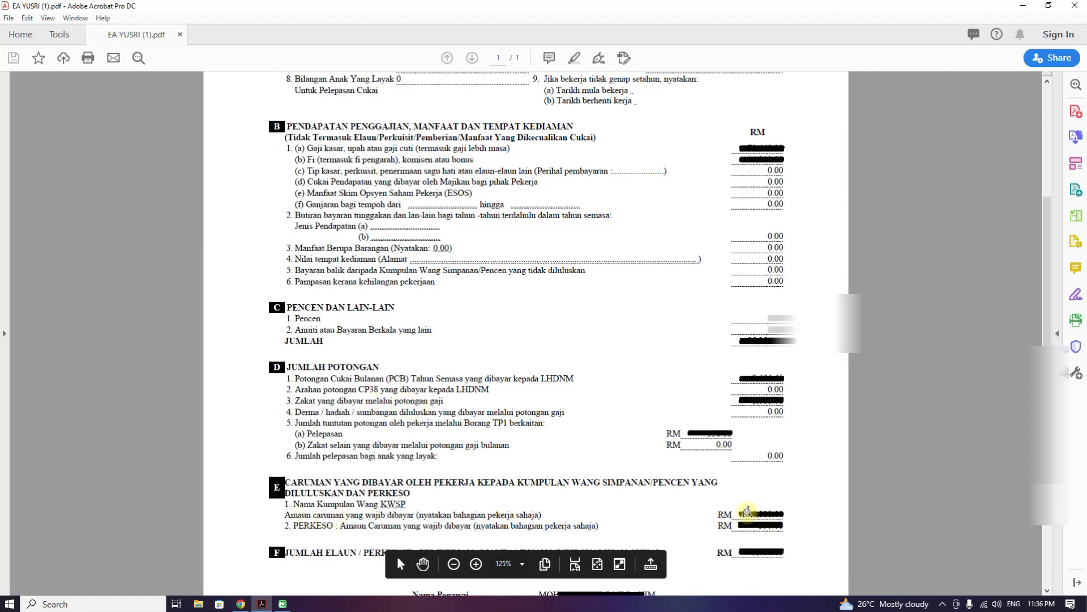
key(alt+Tab)
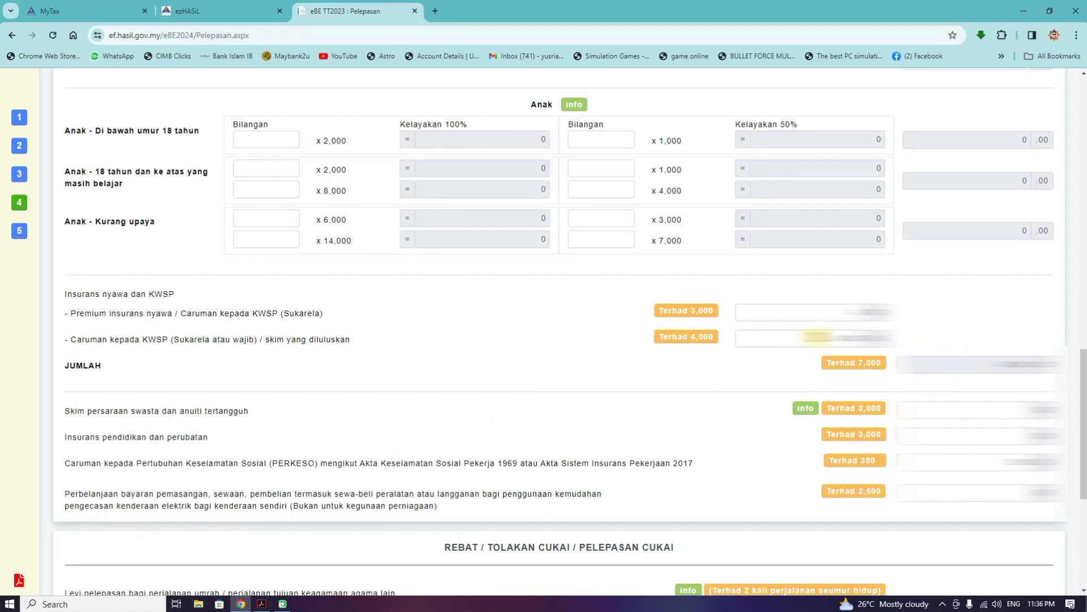
drag(691, 337, 727, 339)
Review the private retirement scheme info note and the amount fields for that scheme and for education and medical insurance
mouse_move(807, 409)
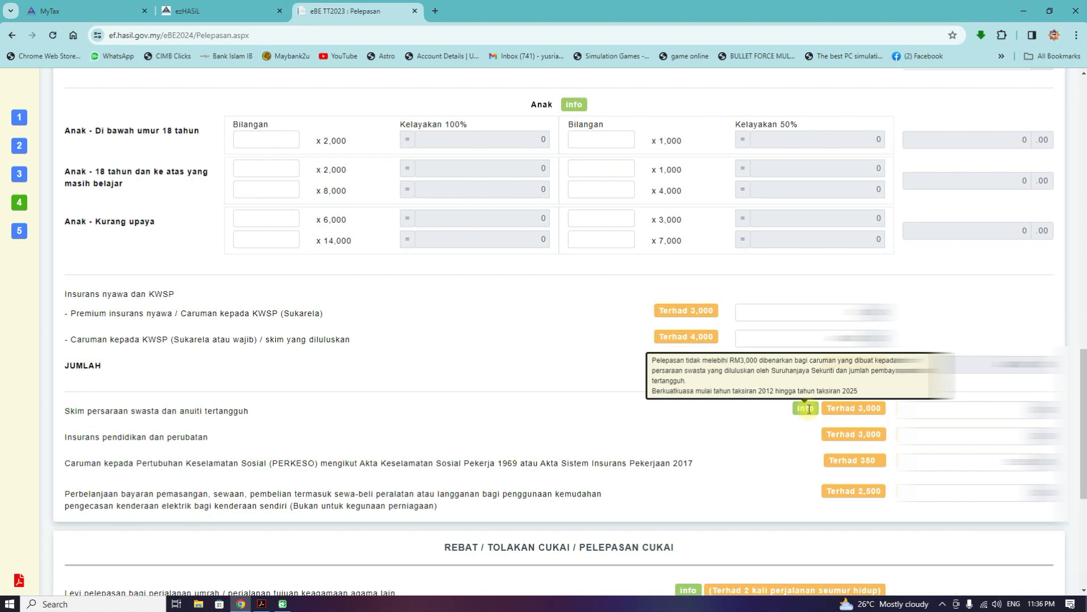
click(988, 409)
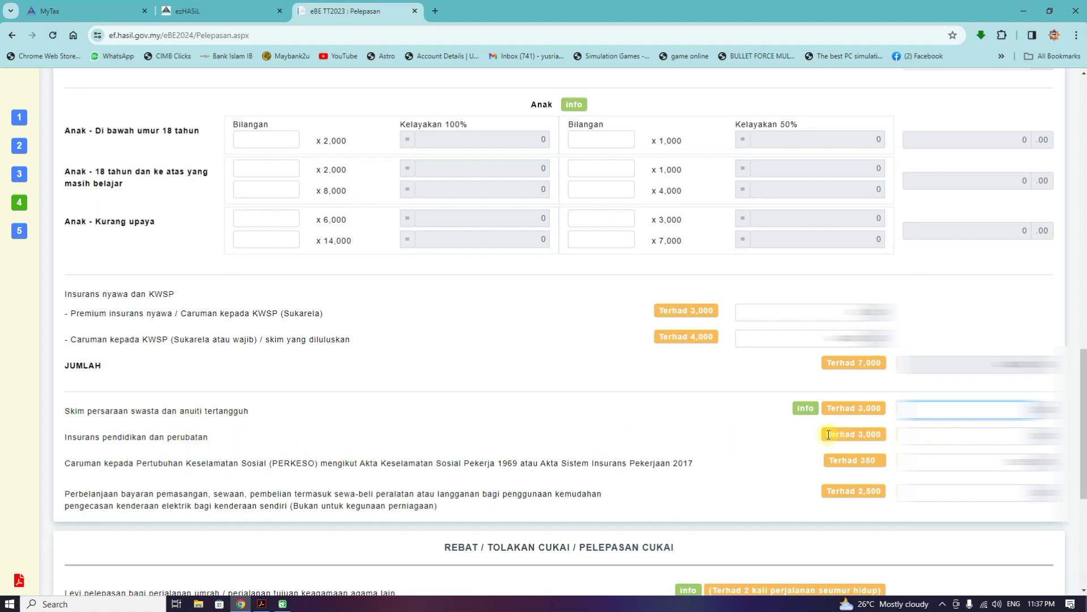
click(970, 435)
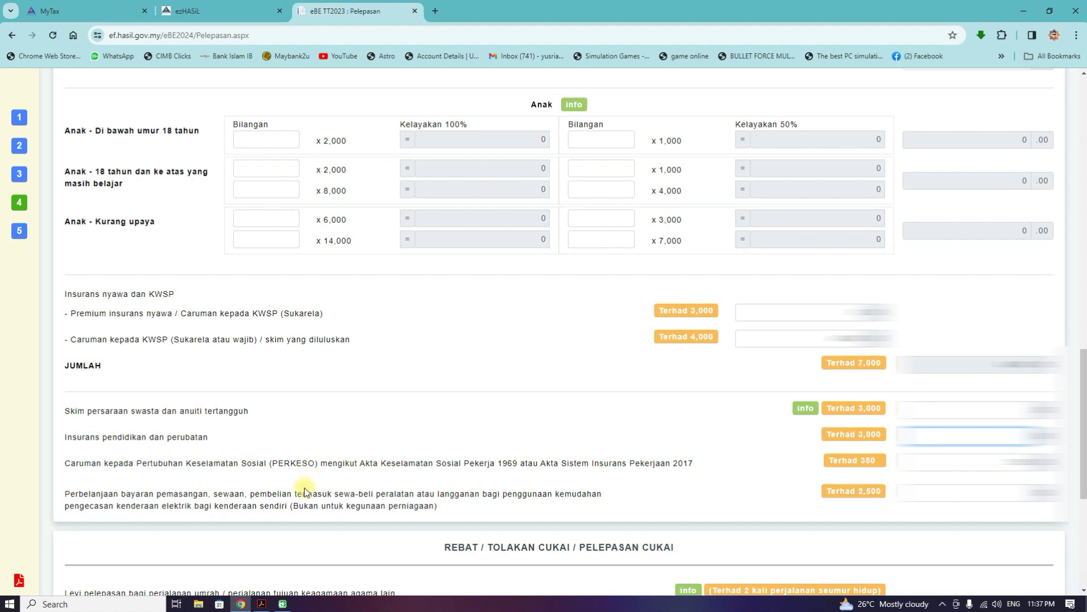
Look up the employee's PERKESO contribution in the EA form PDF in Acrobat and compare it with the relief limit in the return
click(261, 603)
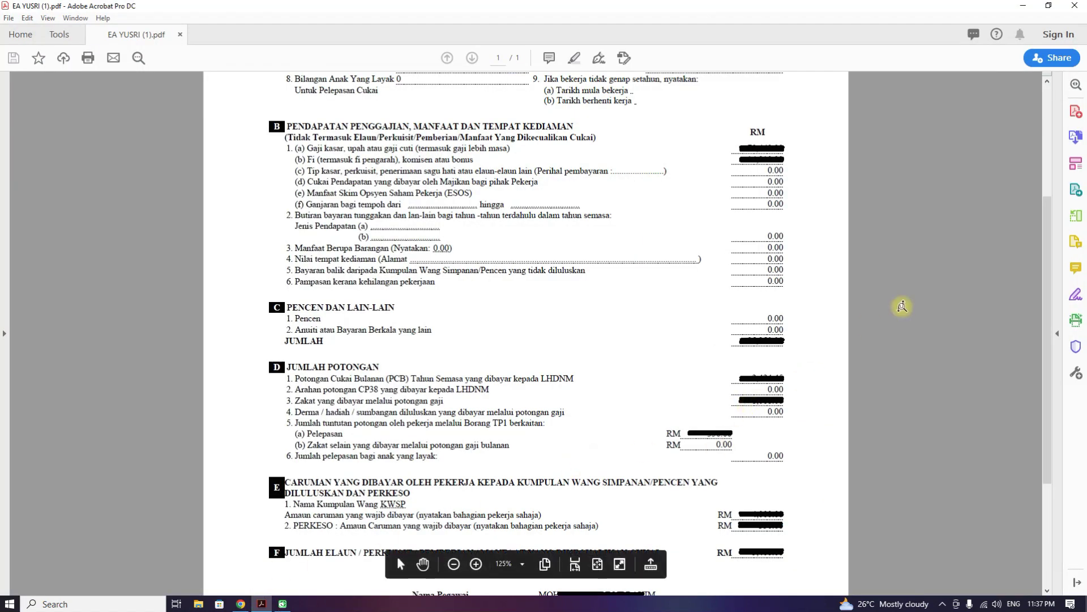
drag(1045, 304, 1045, 398)
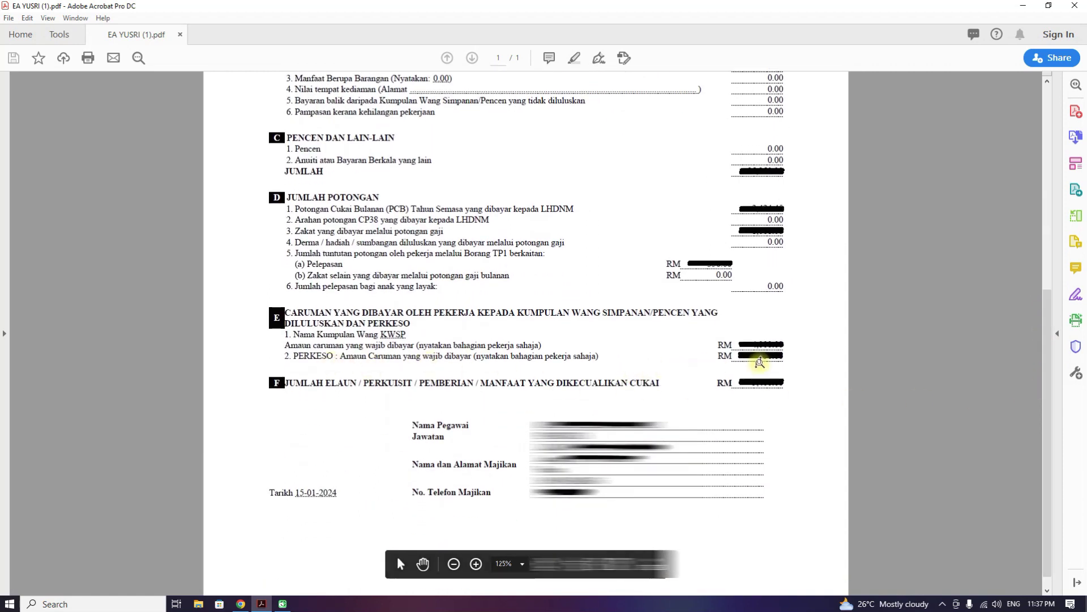
click(241, 603)
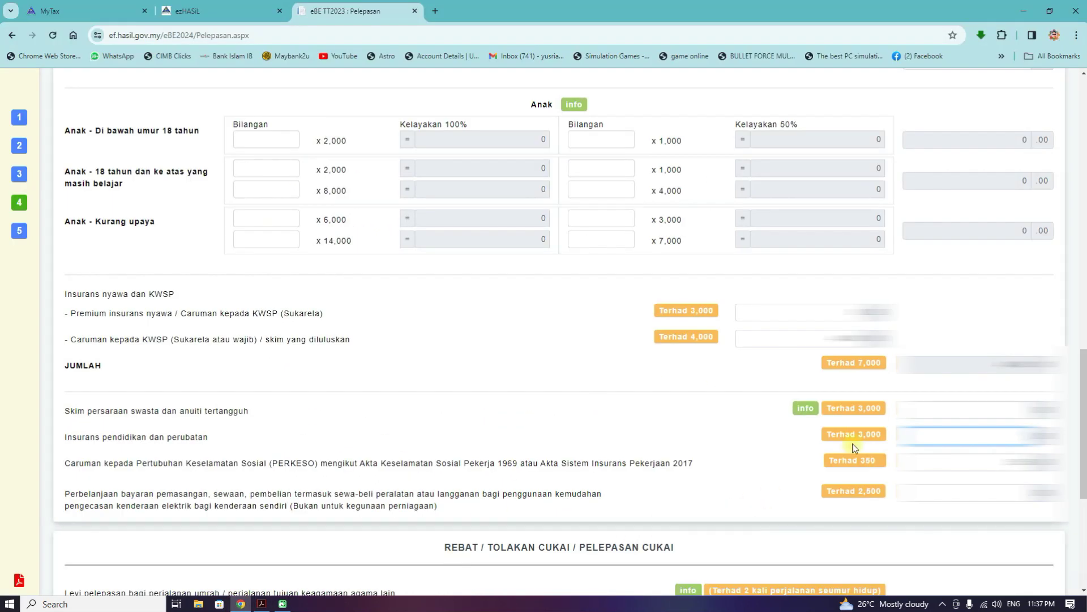
click(861, 461)
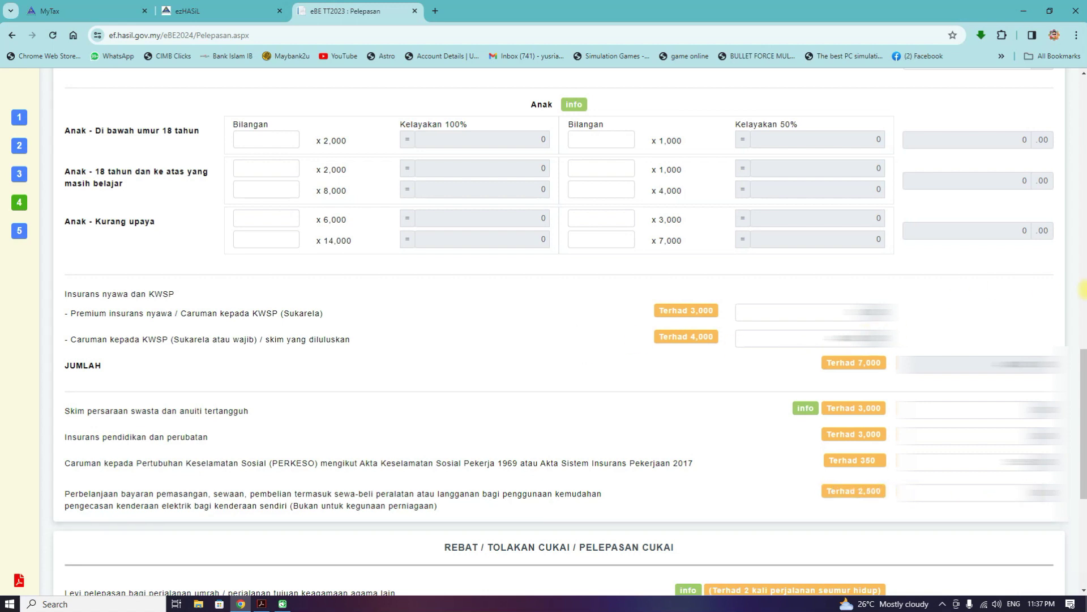
Check the info note and the number-of-trips choices for the umrah or religious travel levy rebate, leaving it unselected
scroll(561, 298, down, 5)
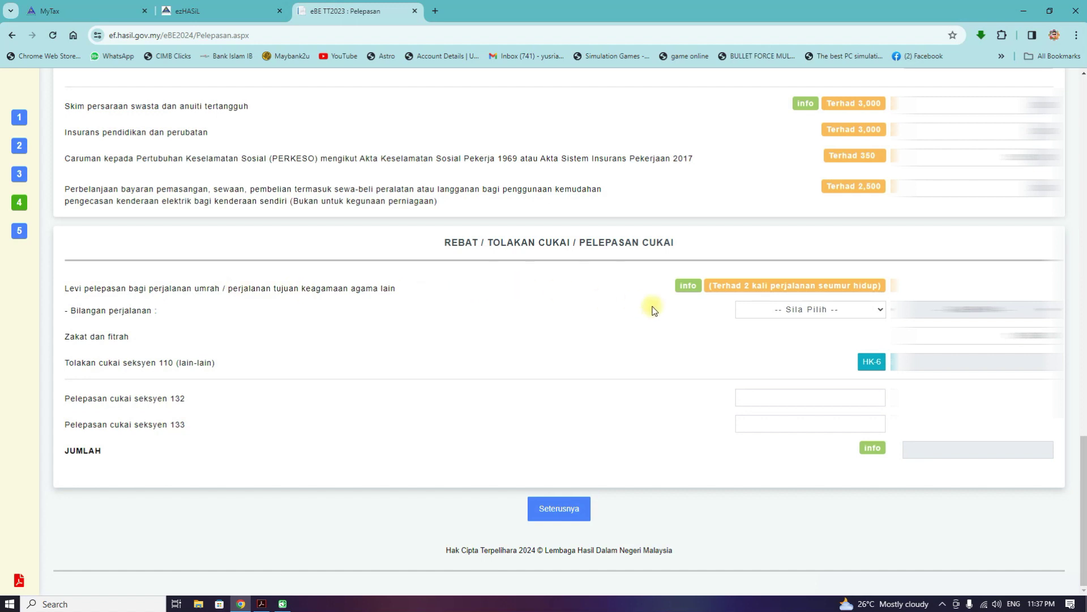
mouse_move(693, 288)
click(849, 315)
click(850, 315)
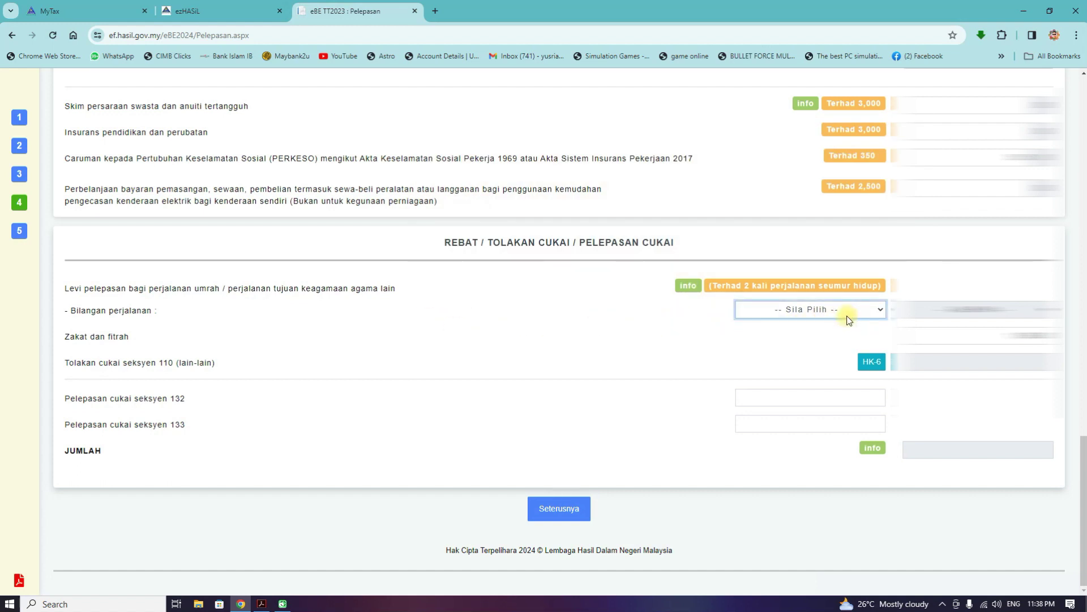
Compare the zakat and fitrah amount with the zakat deduction in the EA form PDF in Acrobat, and check the section 110 row
drag(1000, 336, 1066, 343)
click(992, 338)
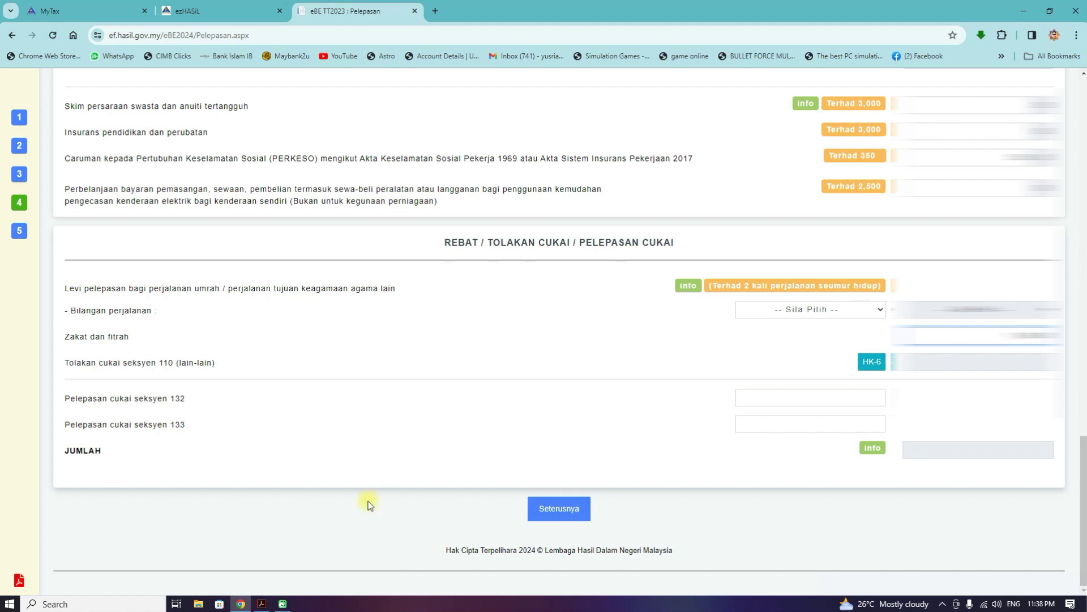
click(261, 604)
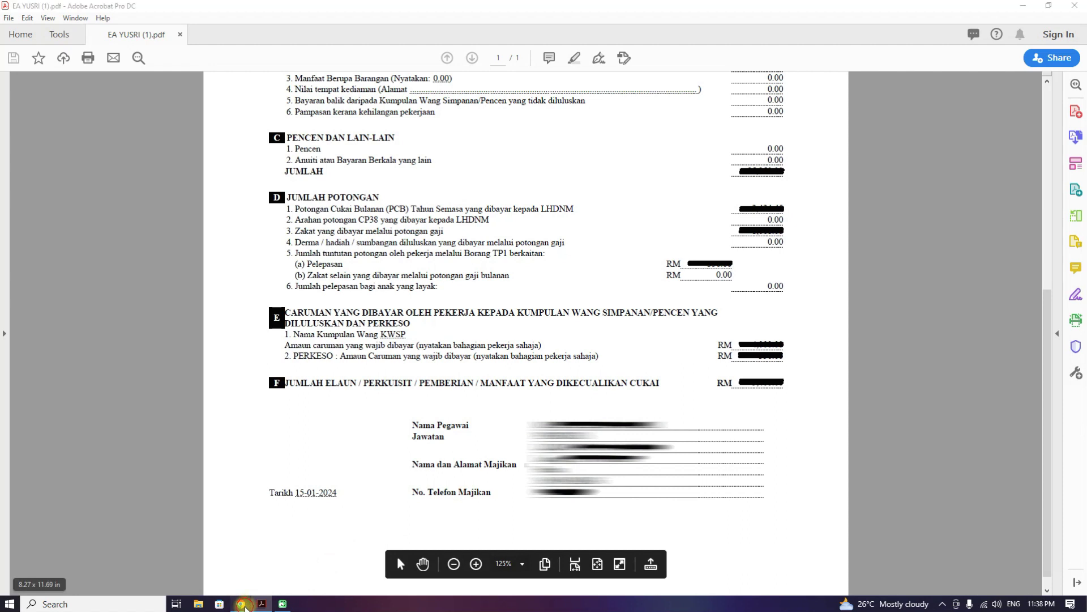
key(alt+Tab)
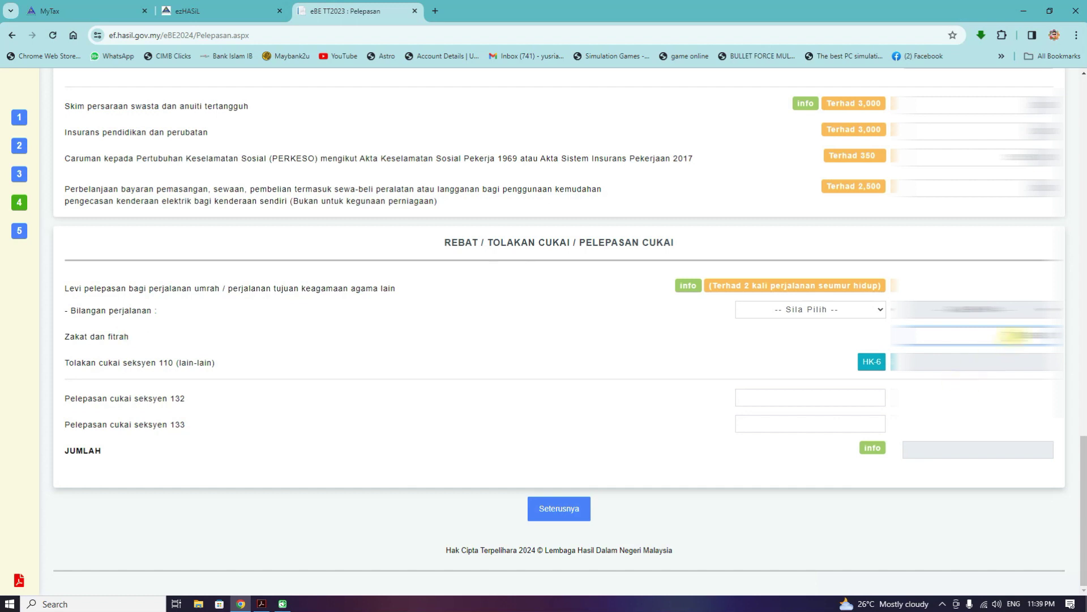
double_click(1019, 335)
click(74, 362)
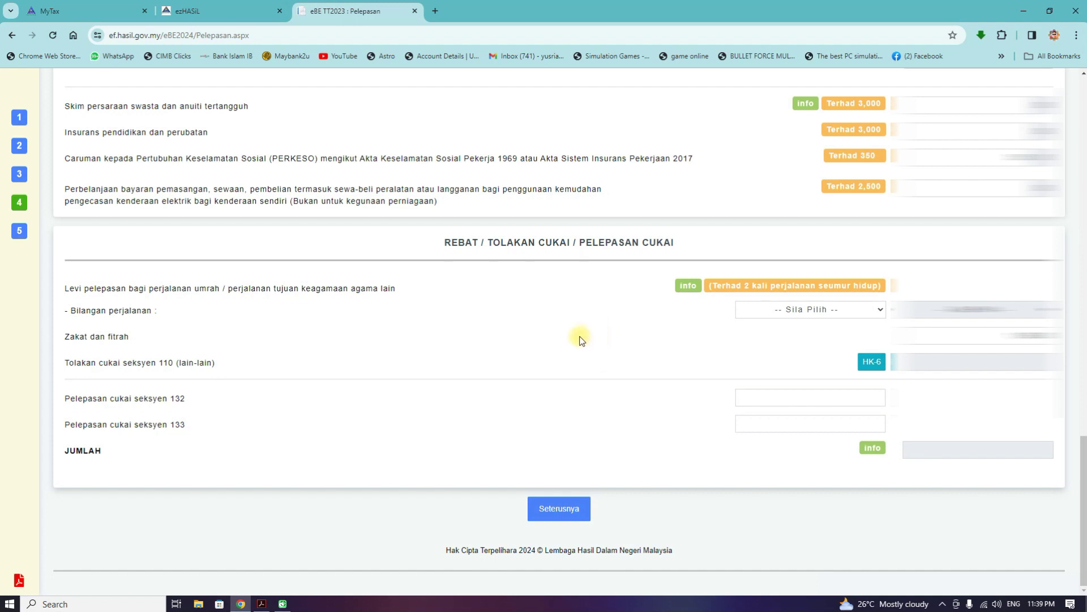
Continue to the return's summary page and review the overpayment and income tax calculation
click(560, 508)
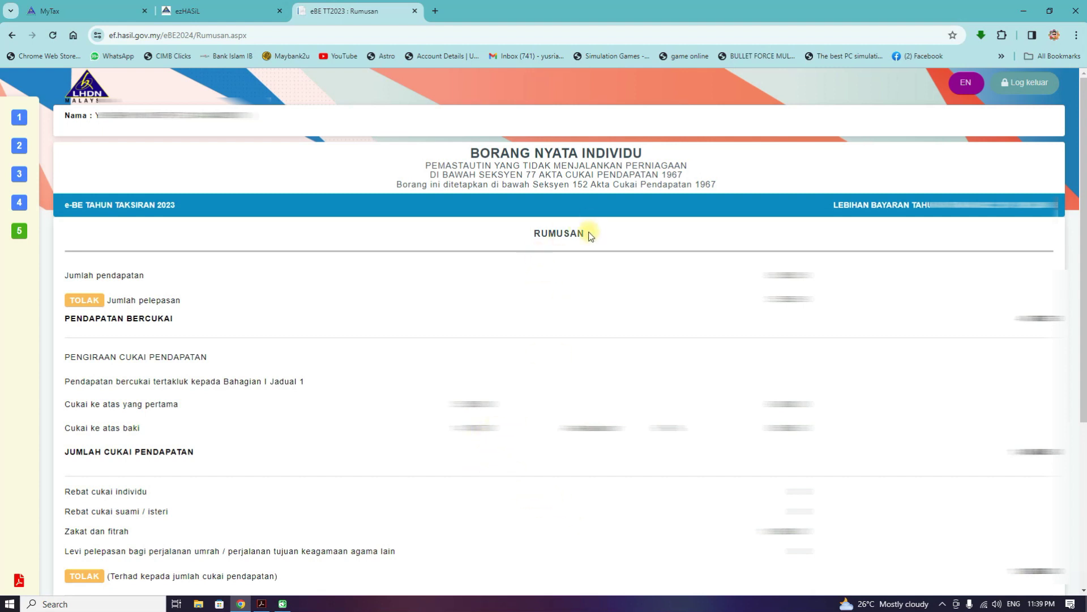
drag(832, 207, 1000, 200)
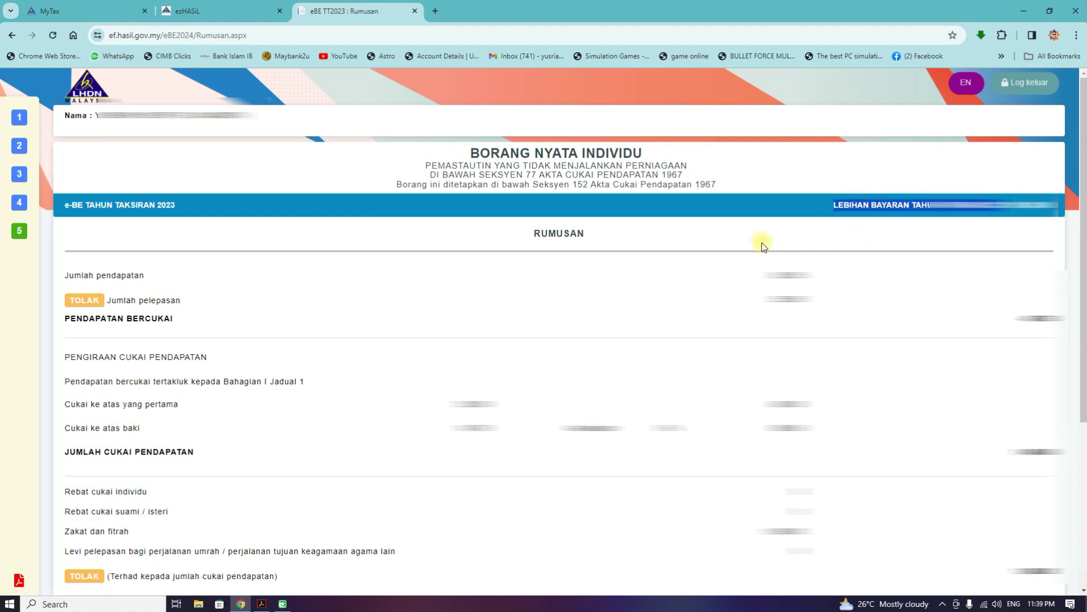
click(731, 239)
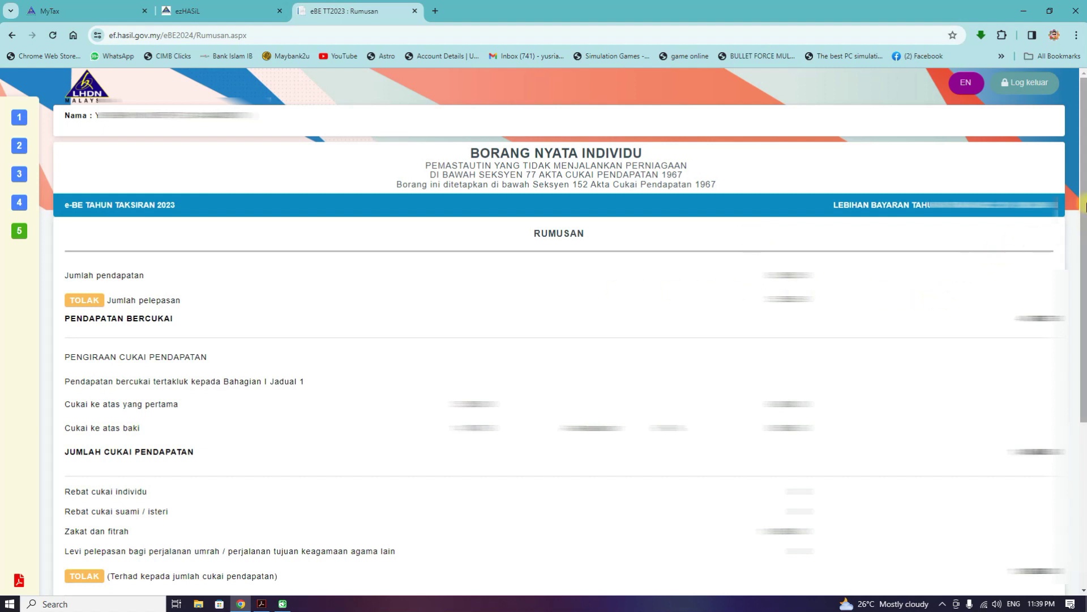
scroll(1084, 206, down, 5)
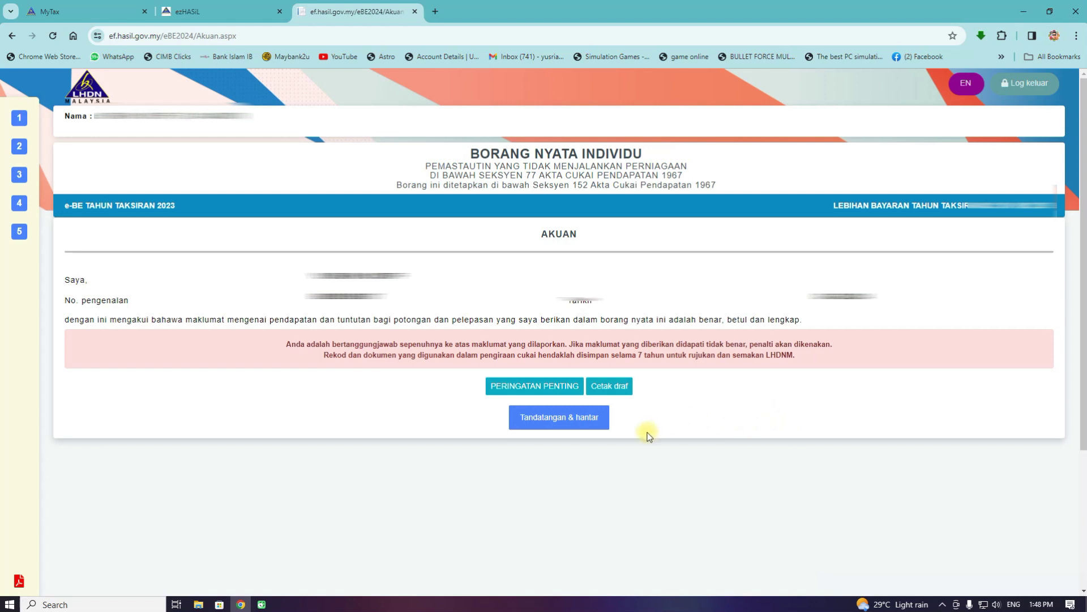
Sign and submit the e-BE declaration with the taxpayer's identification number and account password
click(588, 424)
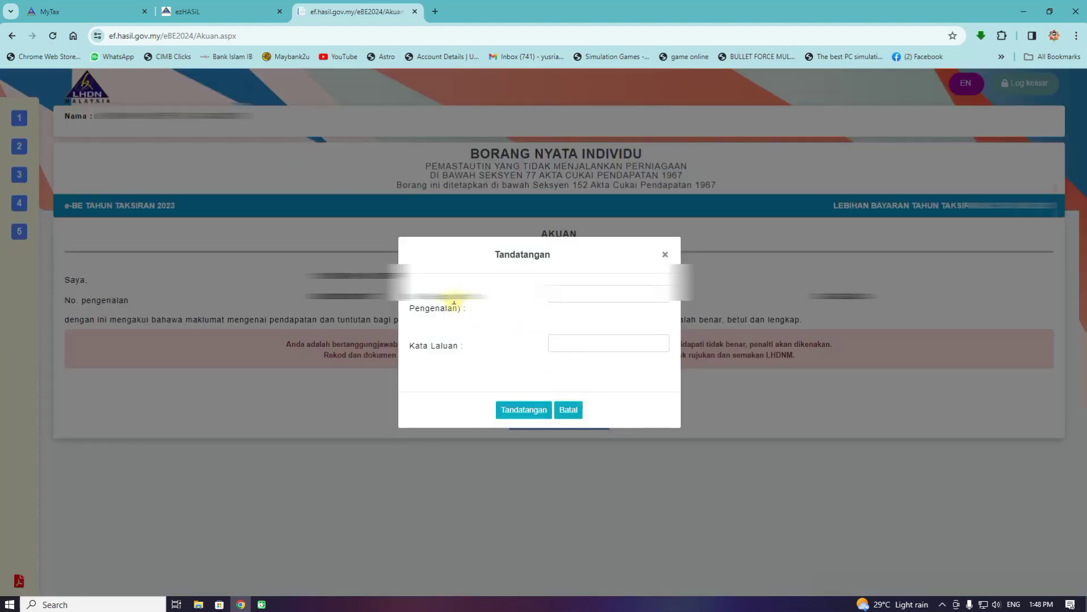
click(582, 294)
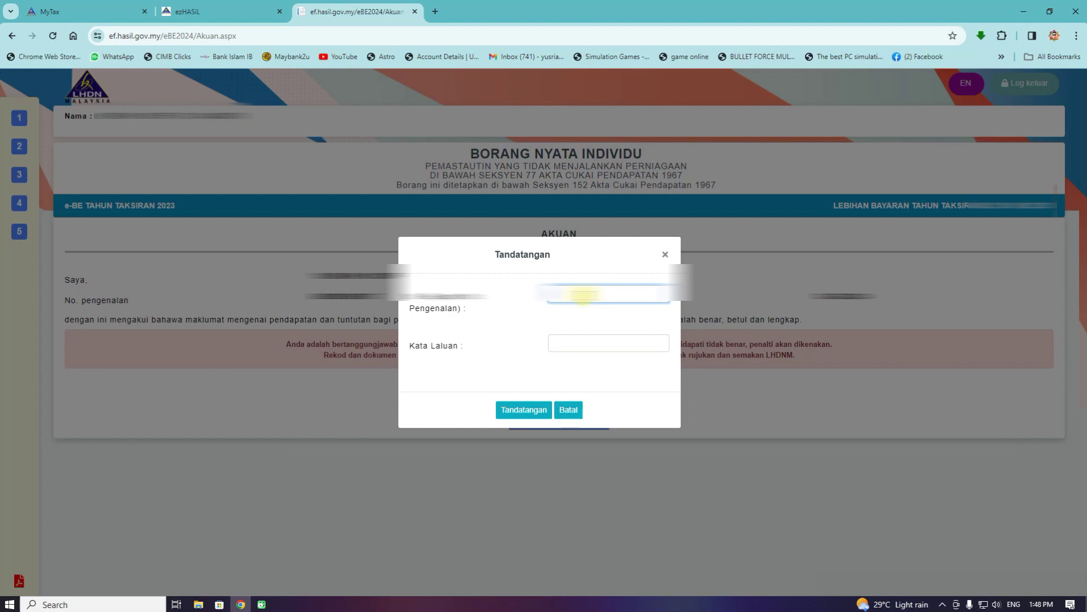
text(000000000000)
click(576, 342)
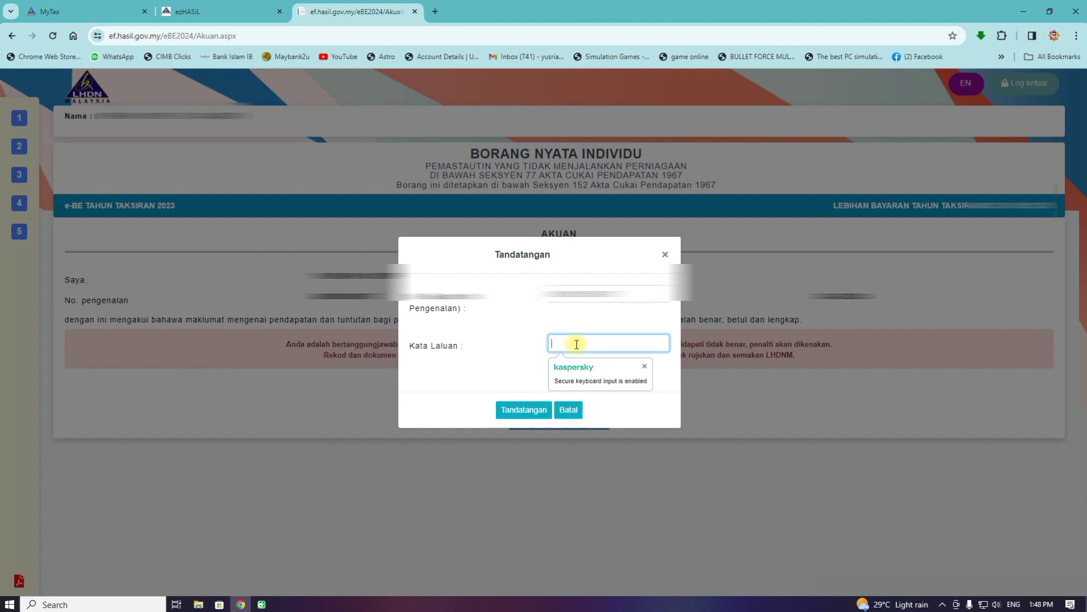
text(•••••)
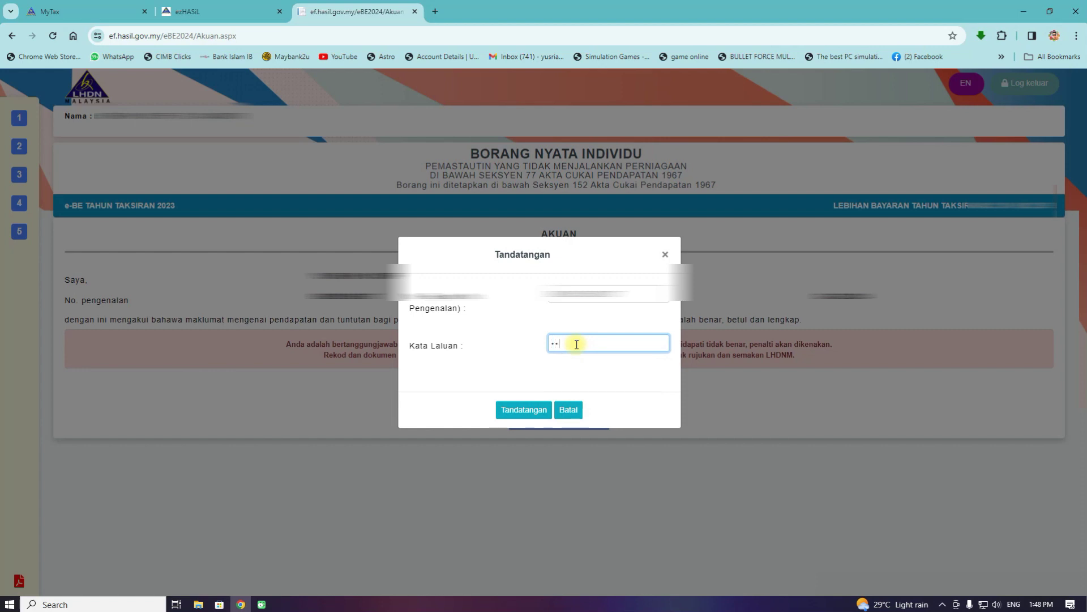
text(•••••)
click(524, 410)
click(529, 418)
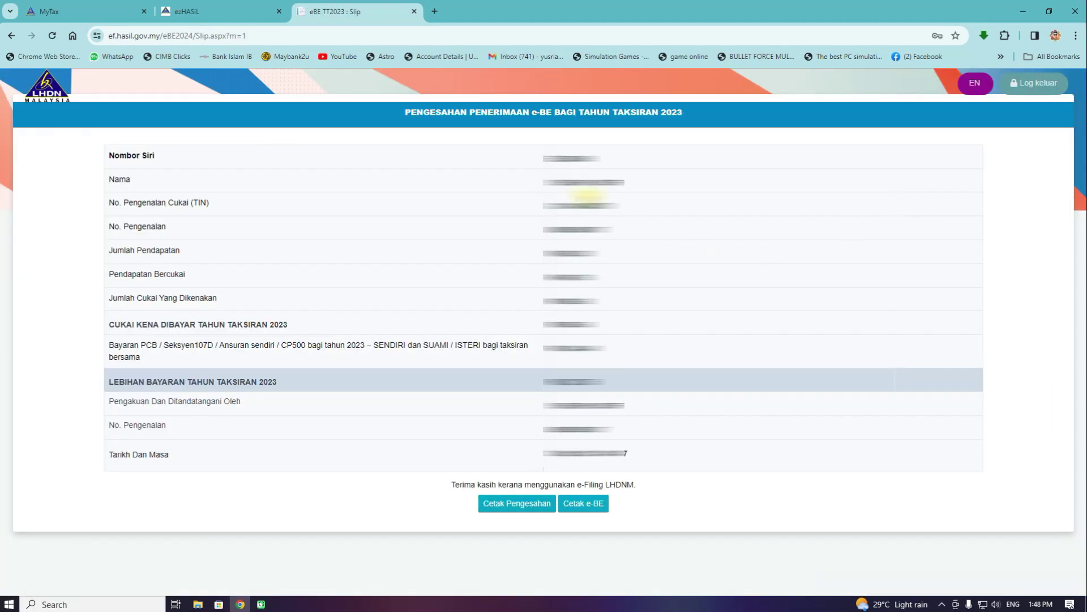